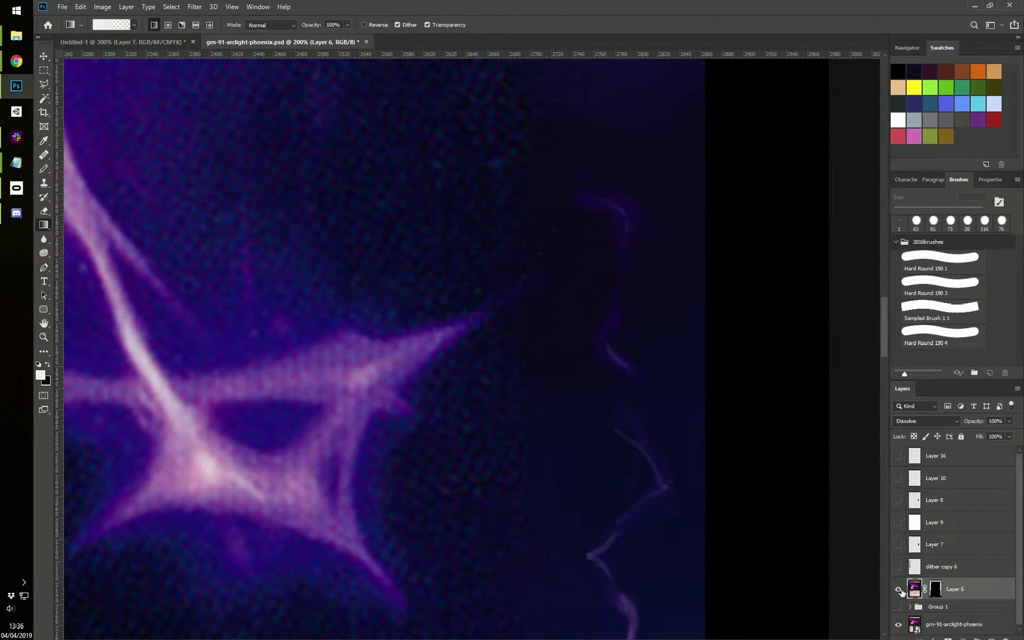
# Toggle Layer 6's visibility and view its mask alone, then return to the normal image.
pyautogui.click(899, 589)
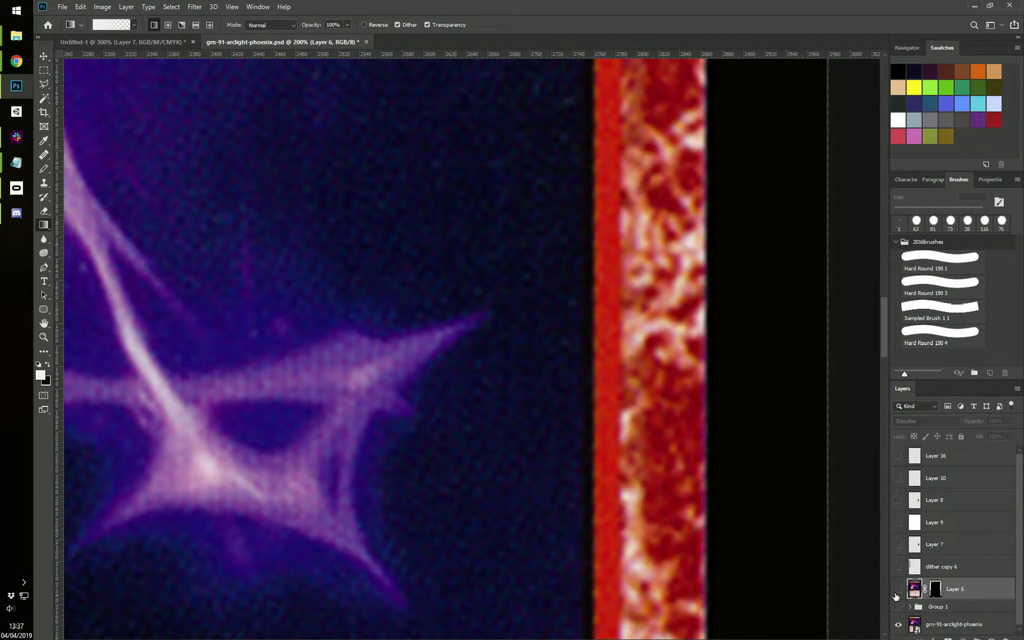
pyautogui.keyDown('alt'); pyautogui.click(898, 589); pyautogui.keyUp('alt')
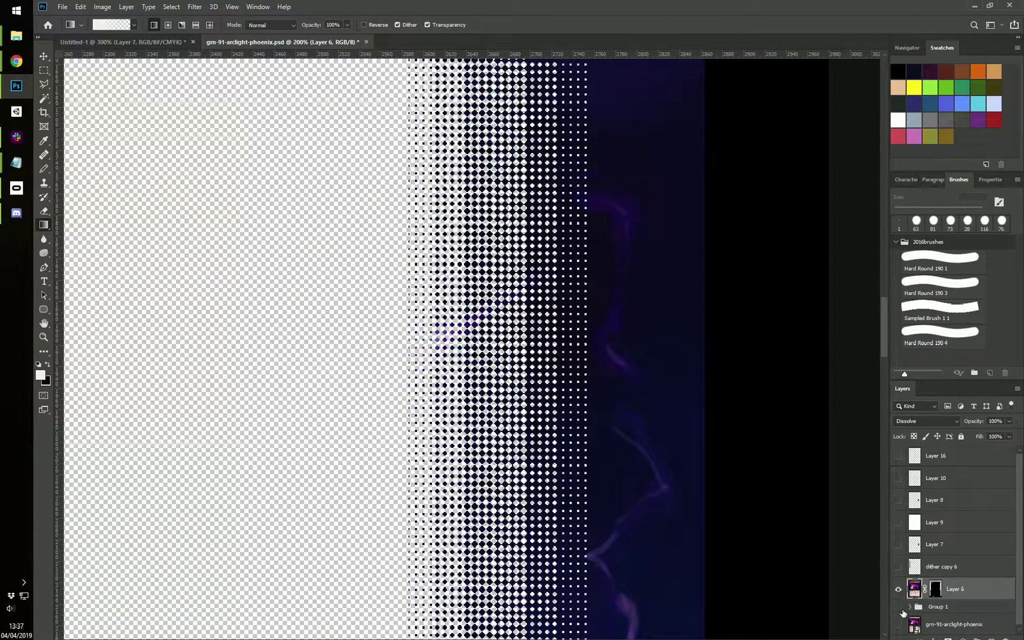
pyautogui.keyDown('alt'); pyautogui.click(935, 589); pyautogui.keyUp('alt')
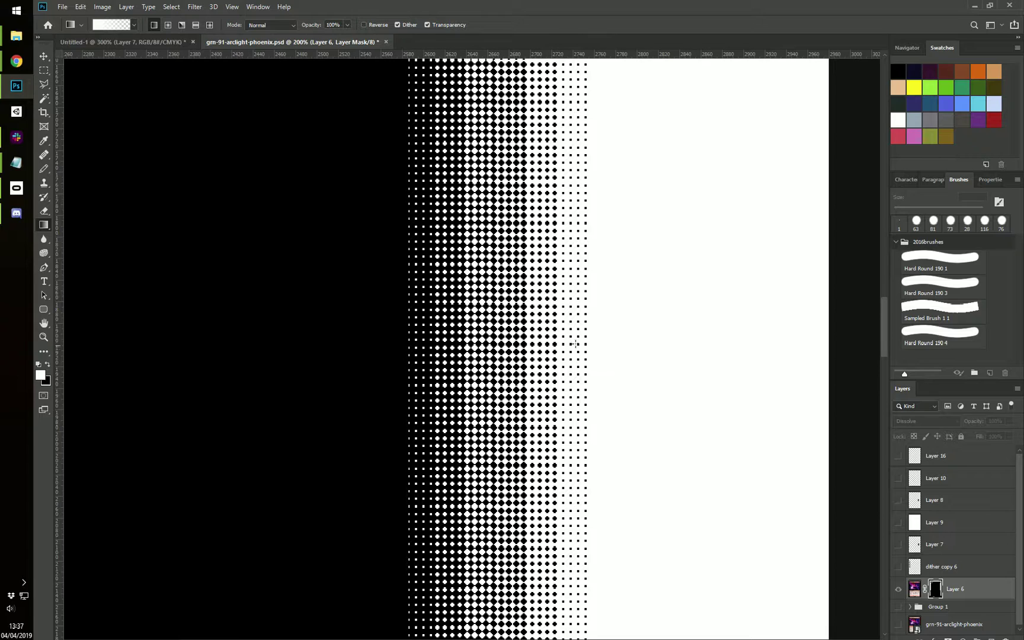
pyautogui.click(901, 625)
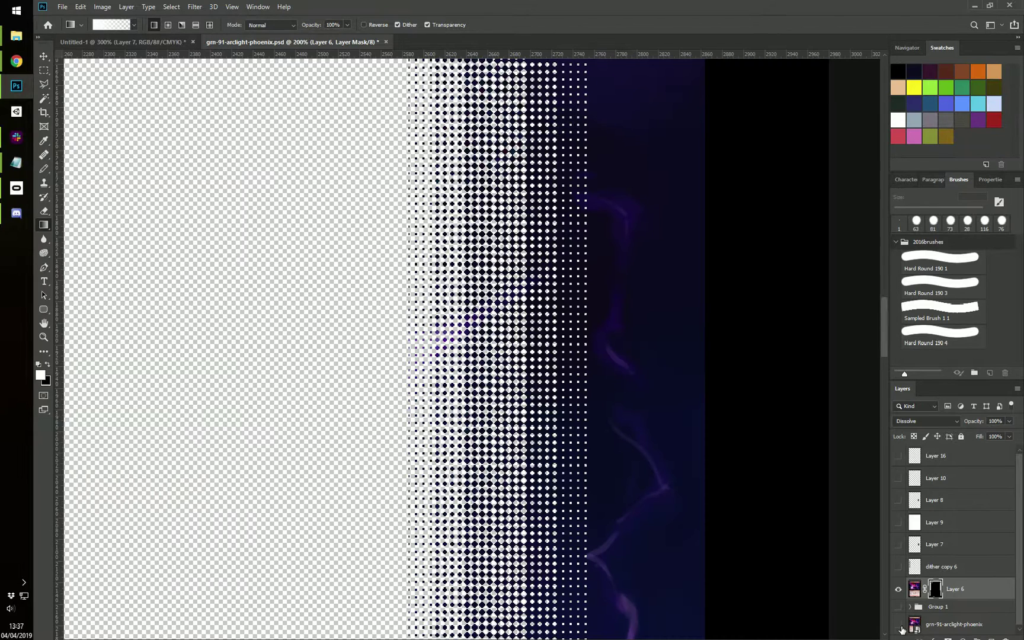
pyautogui.click(898, 625)
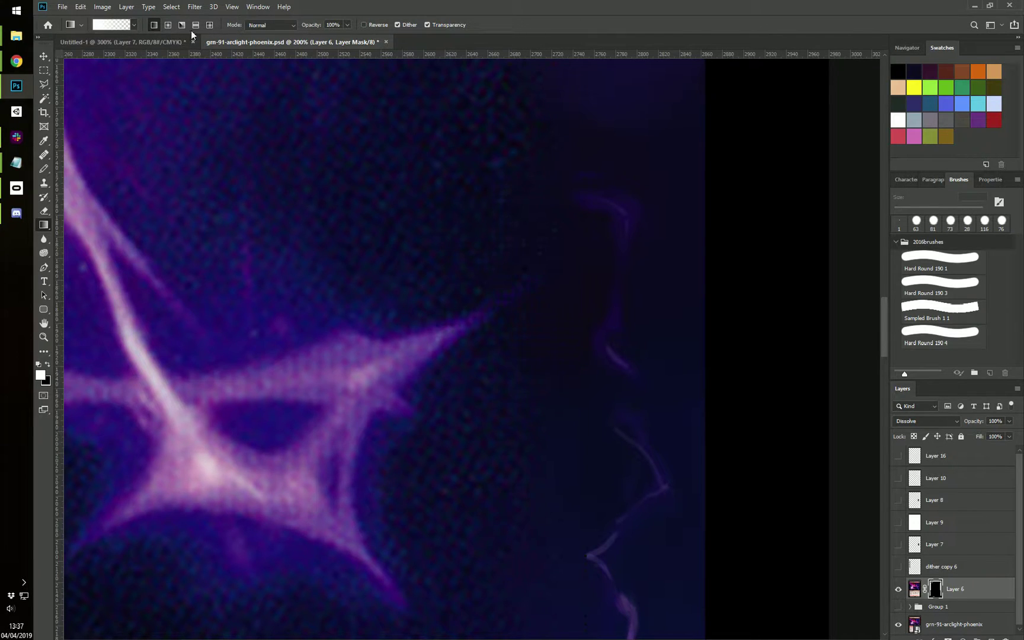
# Switch to Untitled-1, zoom in on the halftone dots, and undo the stray gradient.
pyautogui.hotkey('ctrl', 'Tab')
pyautogui.moveTo(229, 266); pyautogui.dragTo(410, 262)
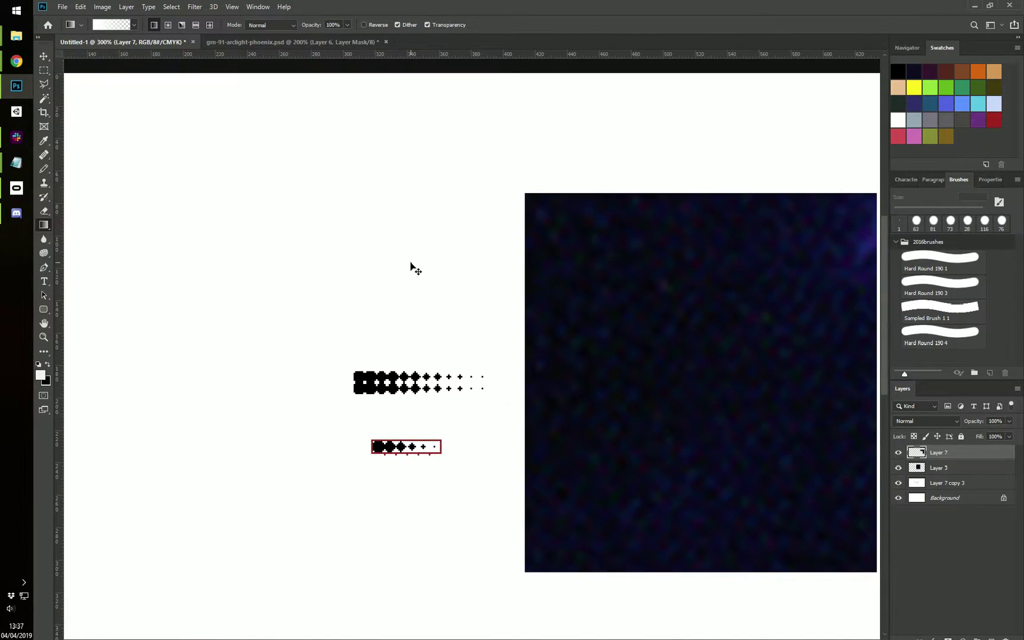
pyautogui.hotkey('ctrl', '+')
pyautogui.hotkey('ctrl', '+')
pyautogui.hotkey('ctrl', '+')
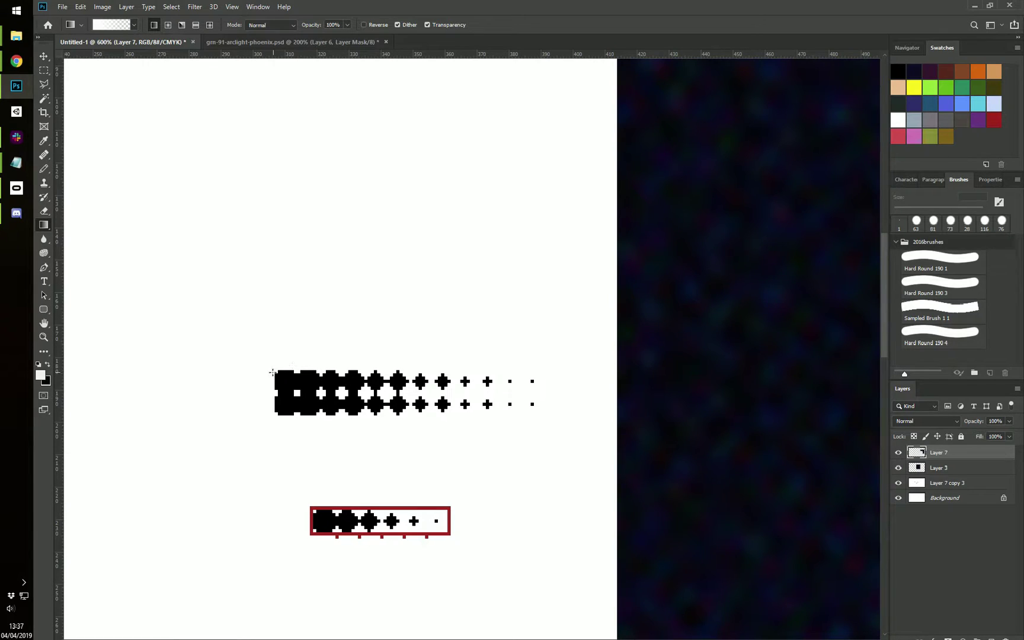
pyautogui.moveTo(274, 372); pyautogui.dragTo(257, 331)
pyautogui.hotkey('ctrl', 'z')
# Marquee-select just the first dot inside the red box.
pyautogui.press('m')
pyautogui.moveTo(272, 370); pyautogui.dragTo(558, 415)
pyautogui.scroll(-2, 302, 384)
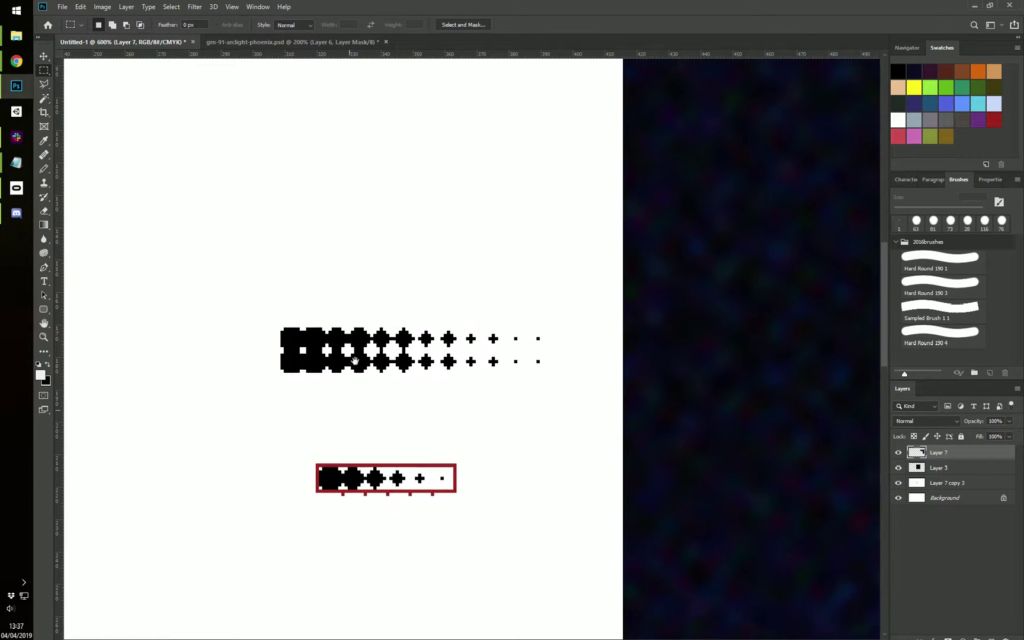
pyautogui.click(285, 326)
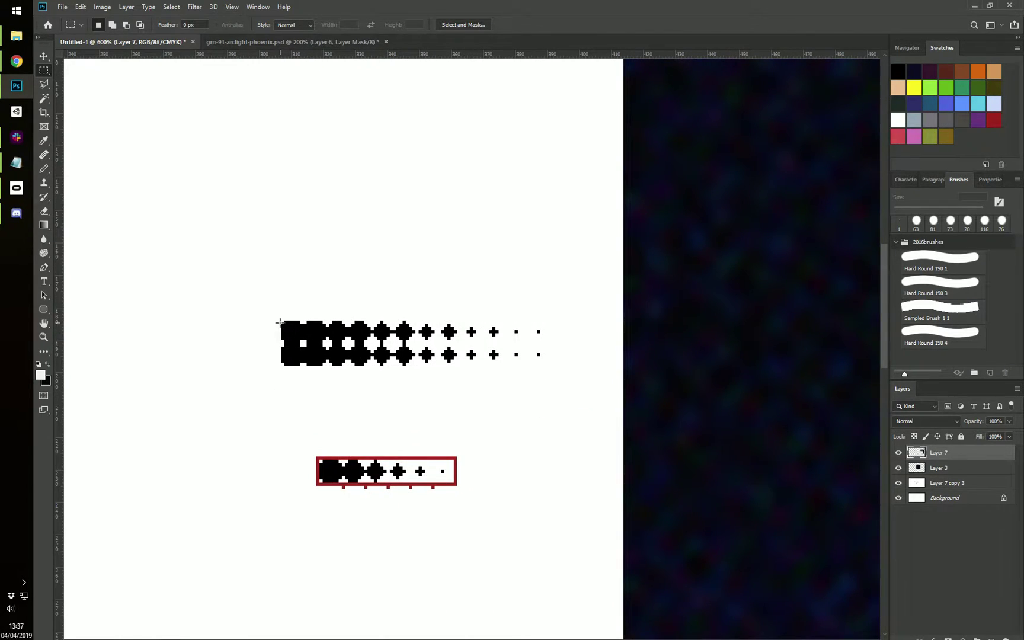
pyautogui.moveTo(308, 451); pyautogui.dragTo(483, 503)
pyautogui.click(388, 467)
pyautogui.moveTo(320, 460); pyautogui.dragTo(416, 461)
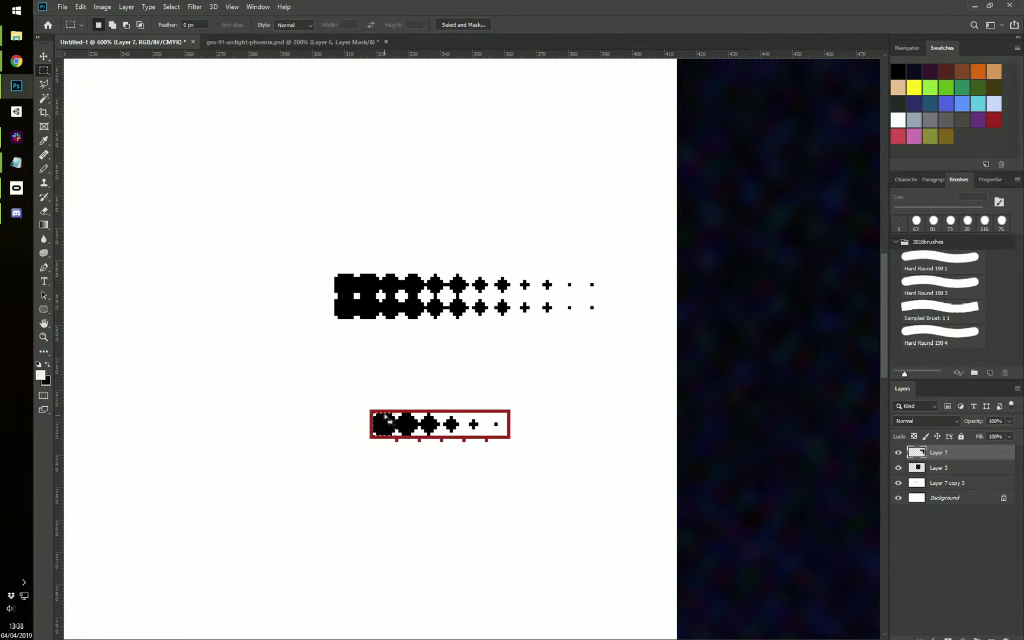
pyautogui.click(105, 6)
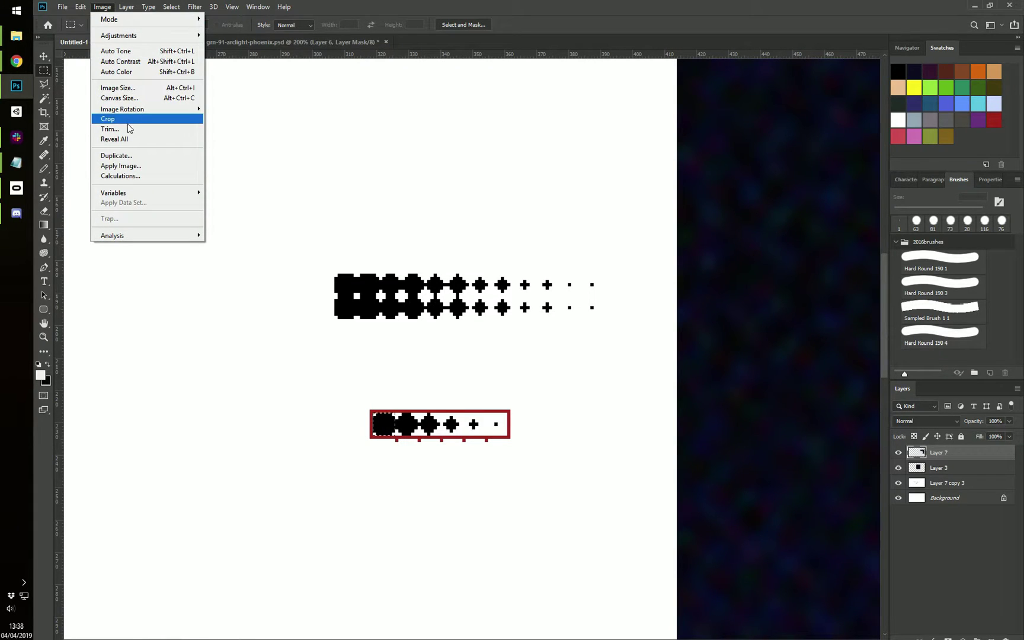
# Define the selected dot as a new pattern named dither_0.
pyautogui.moveTo(82, 9)
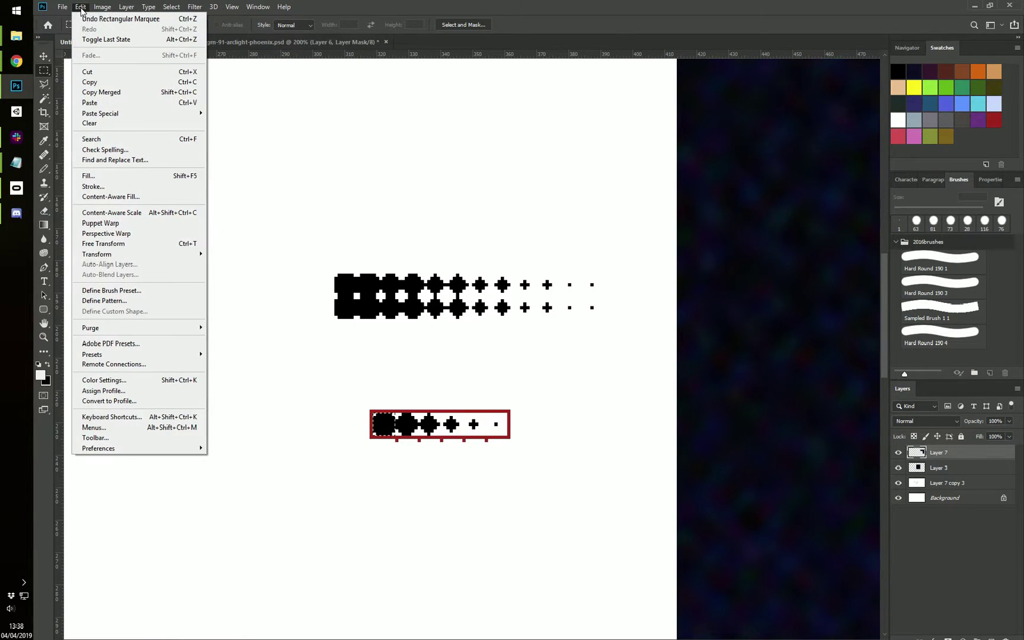
pyautogui.click(130, 303)
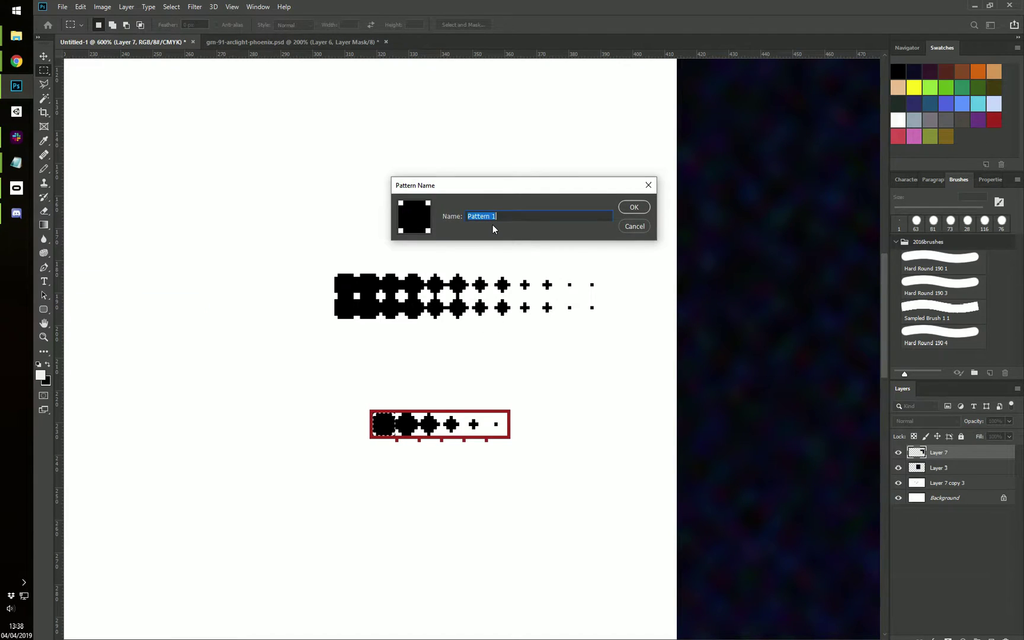
pyautogui.write('dither_')
pyautogui.write('0')
pyautogui.click(633, 207)
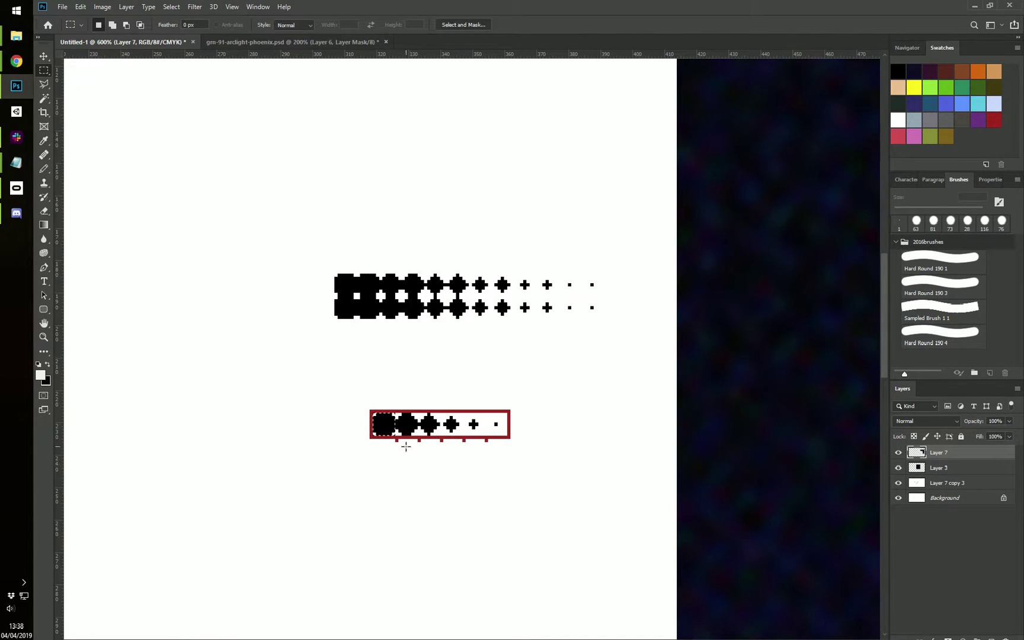
# Move the marquee onto the second dot, then deselect and fit the canvas on screen.
pyautogui.moveTo(394, 413); pyautogui.dragTo(495, 428)
pyautogui.hscroll(3, 503, 412)
pyautogui.scroll(2, 504, 411)
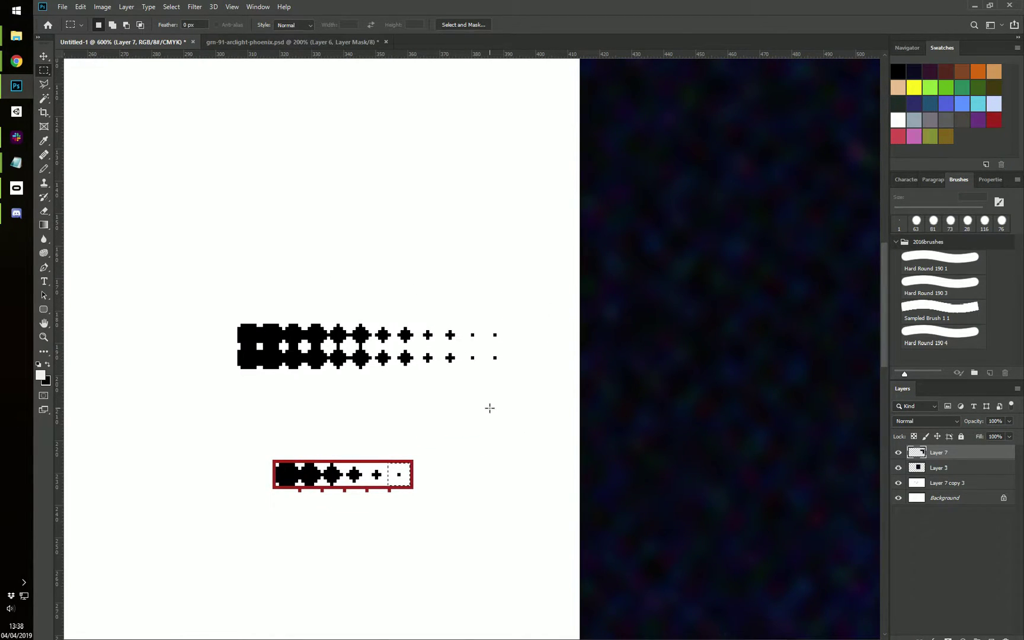
pyautogui.hotkey('ctrl', 'd')
pyautogui.hotkey('ctrl', '0')
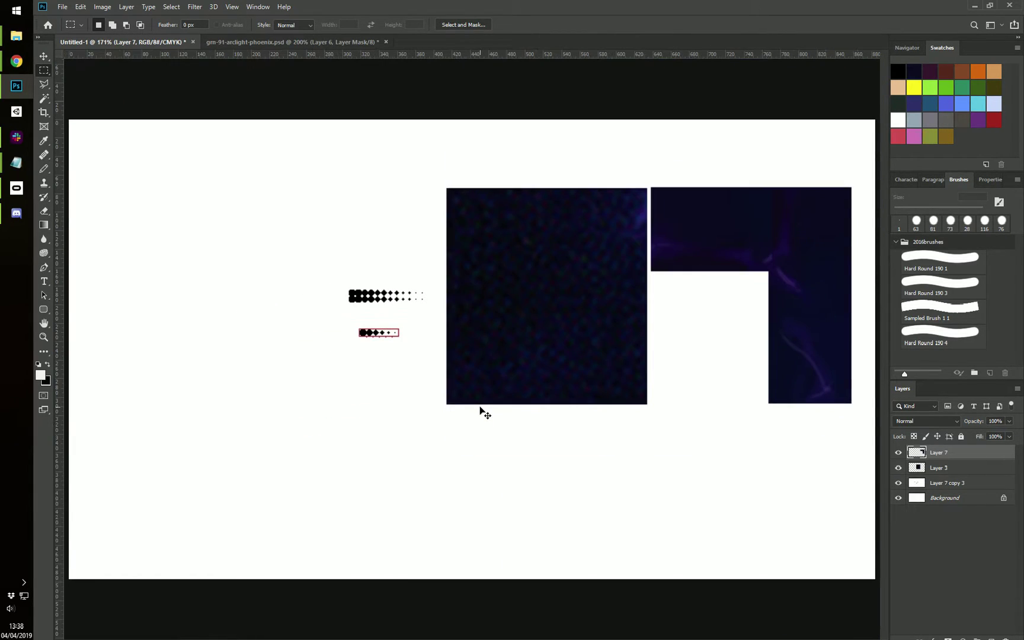
# Bring both dark images into view and load, then clear, Layer 3's square selection.
pyautogui.scroll(1, 472, 351)
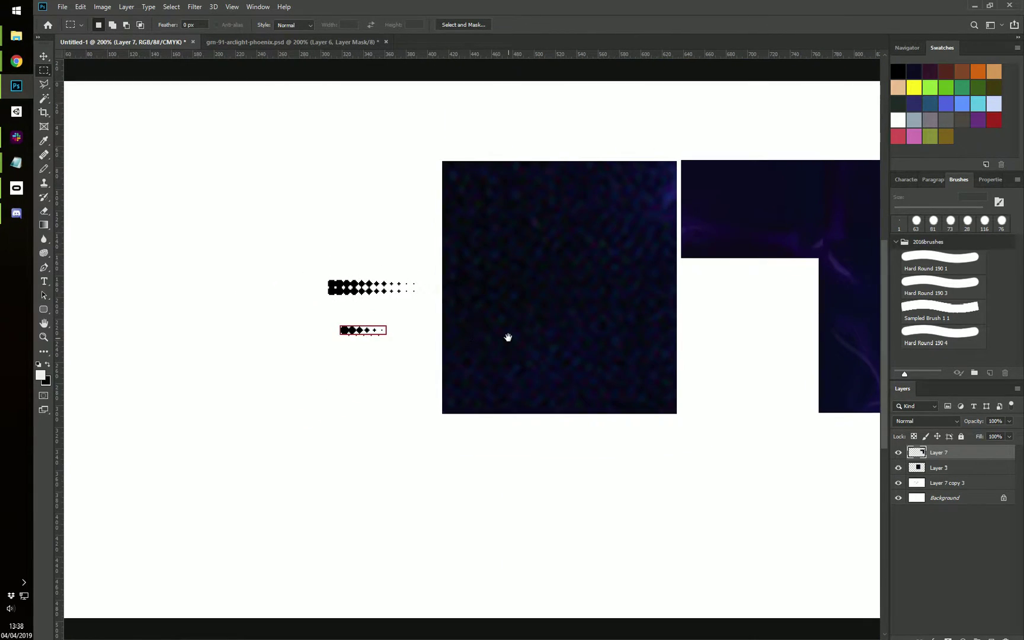
pyautogui.moveTo(507, 336); pyautogui.dragTo(441, 411)
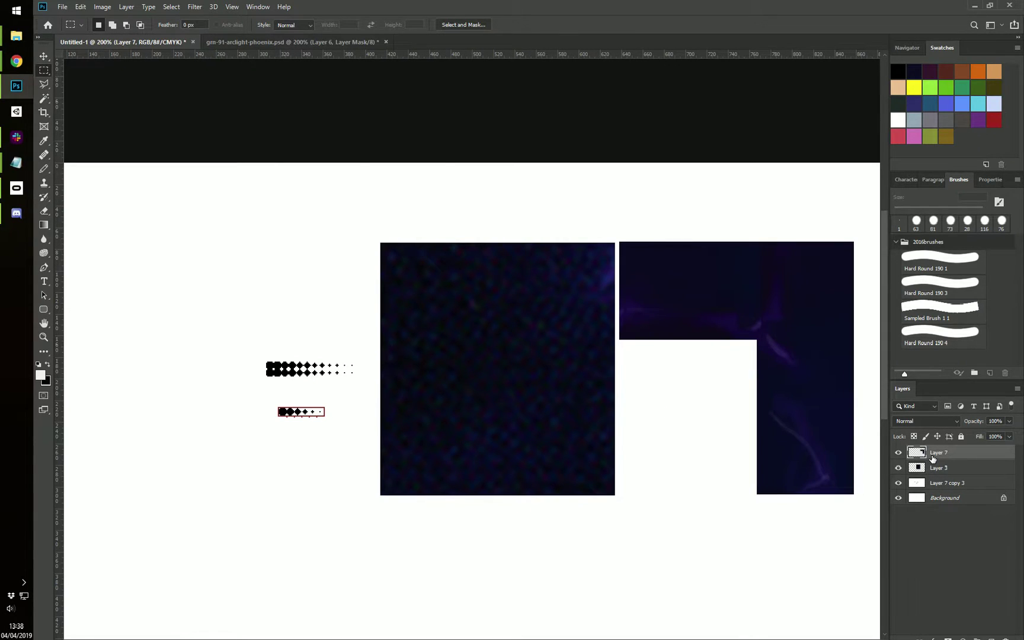
pyautogui.click(919, 468)
pyautogui.keyDown('ctrl'); pyautogui.click(917, 469); pyautogui.keyUp('ctrl')
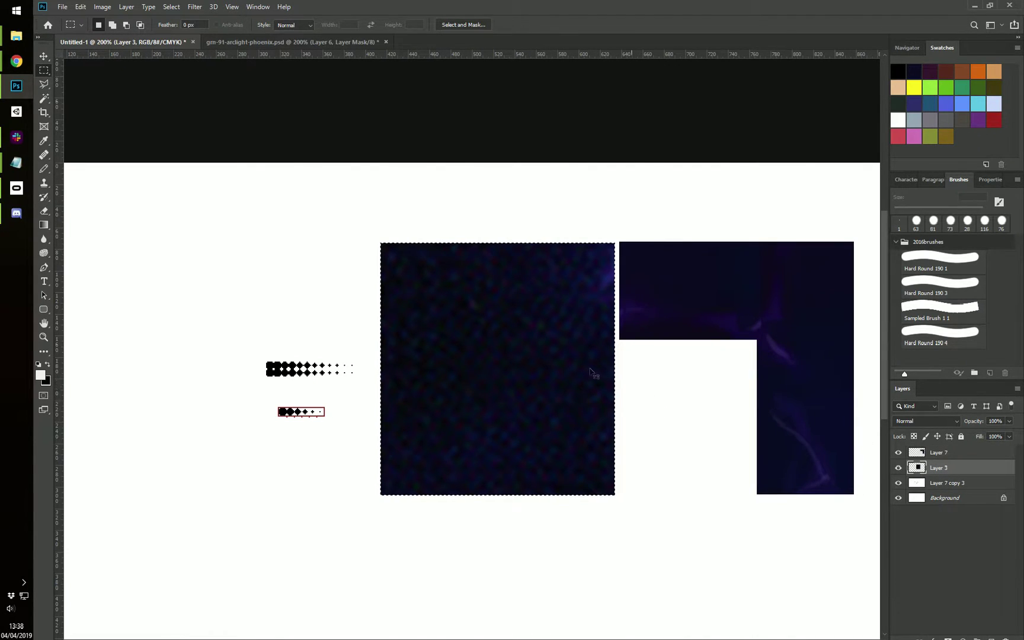
pyautogui.hotkey('ctrl', 'd')
# Free-transform Layer 7, sliding the L-shaped image left over the dark square.
pyautogui.click(933, 453)
pyautogui.hotkey('ctrl', 't')
pyautogui.moveTo(759, 322); pyautogui.dragTo(523, 324)
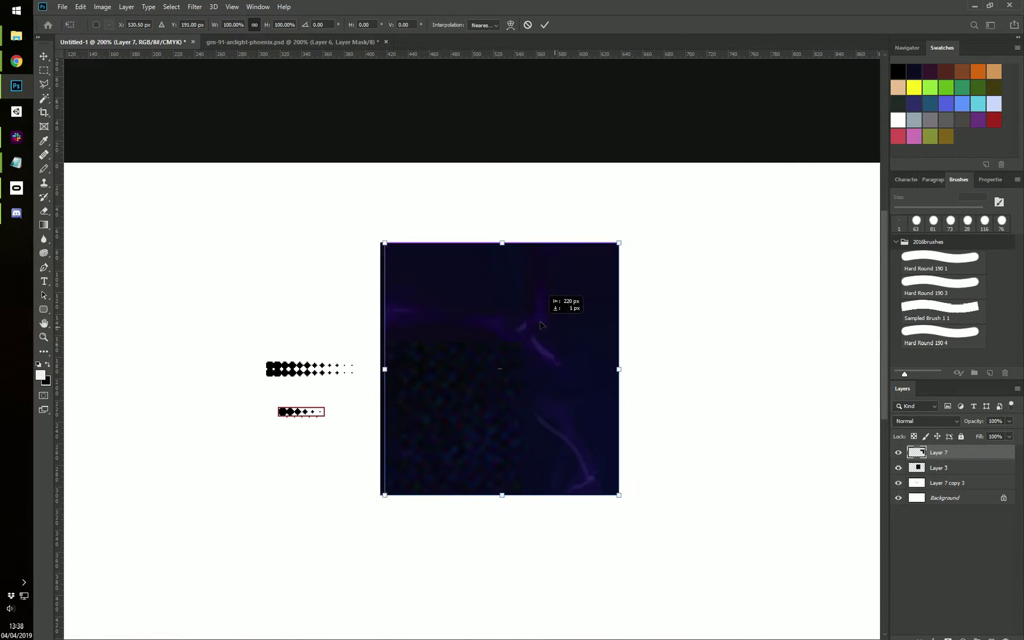
pyautogui.click(544, 25)
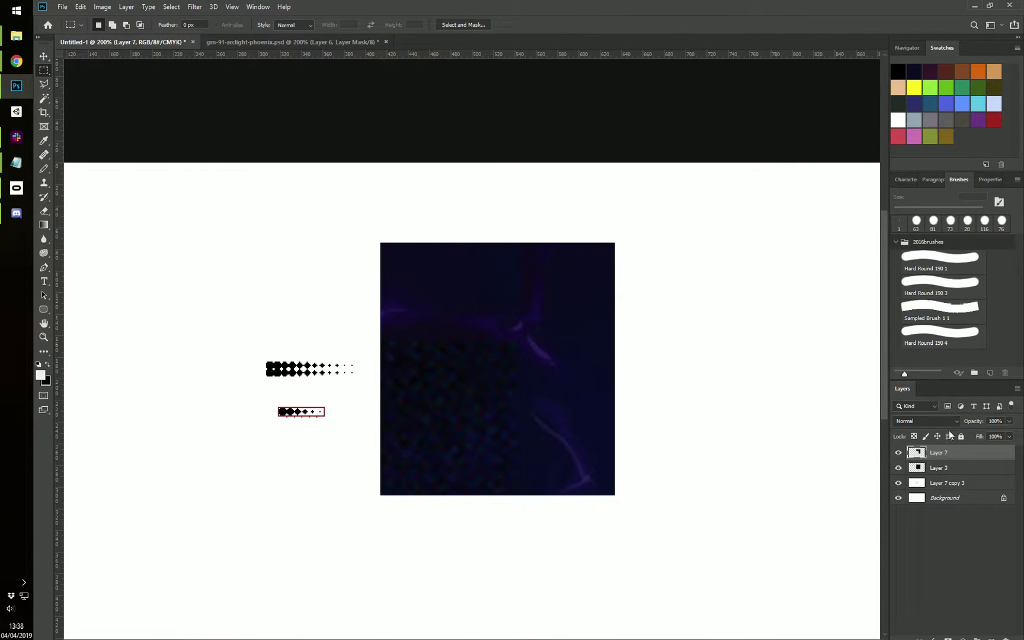
# Load Layer 7's L-shaped pixels as a selection and add empty Layer 8.
pyautogui.keyDown('ctrl'); pyautogui.click(917, 452); pyautogui.keyUp('ctrl')
pyautogui.hotkey('ctrl', 'shift', 'n')
pyautogui.press('Return')
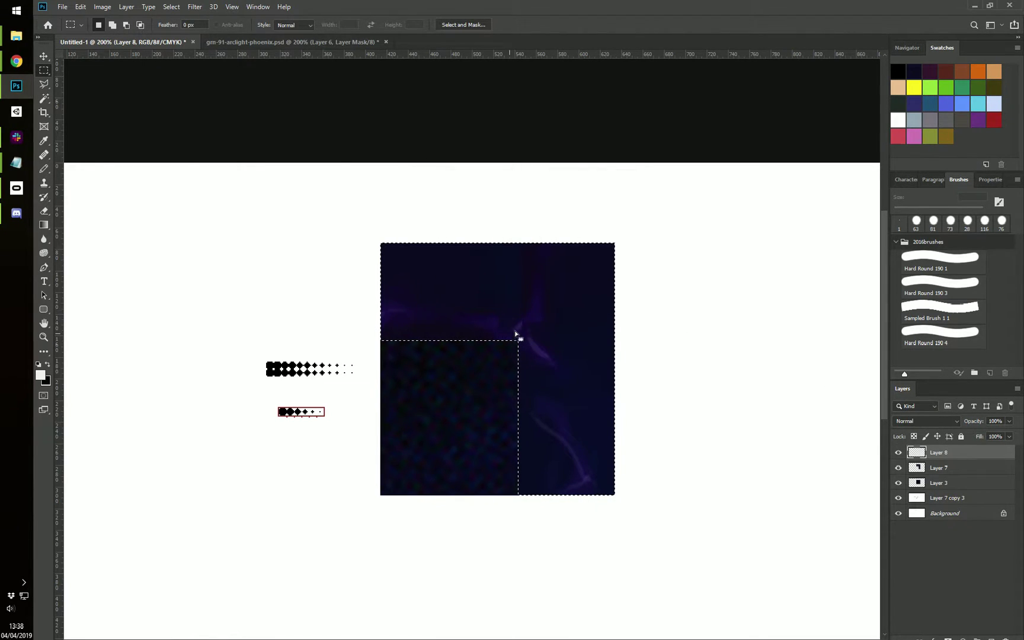
# Set foreground to #efefef and background to #161616, and fill the L selection with the light grey.
pyautogui.rightClick(487, 318)
pyautogui.click(41, 377)
pyautogui.click(40, 375)
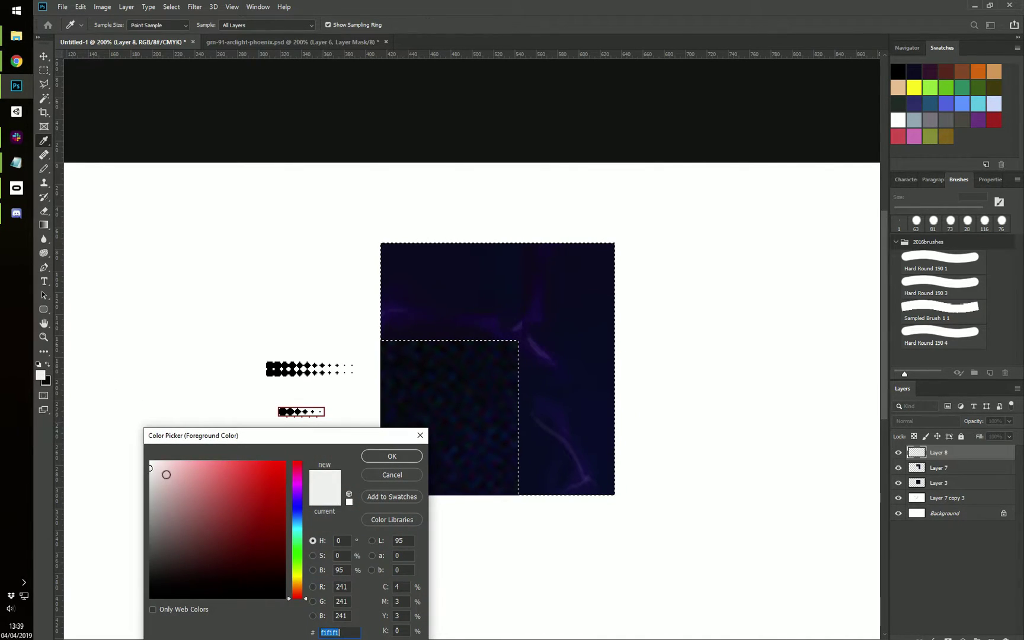
pyautogui.click(151, 471)
pyautogui.click(379, 453)
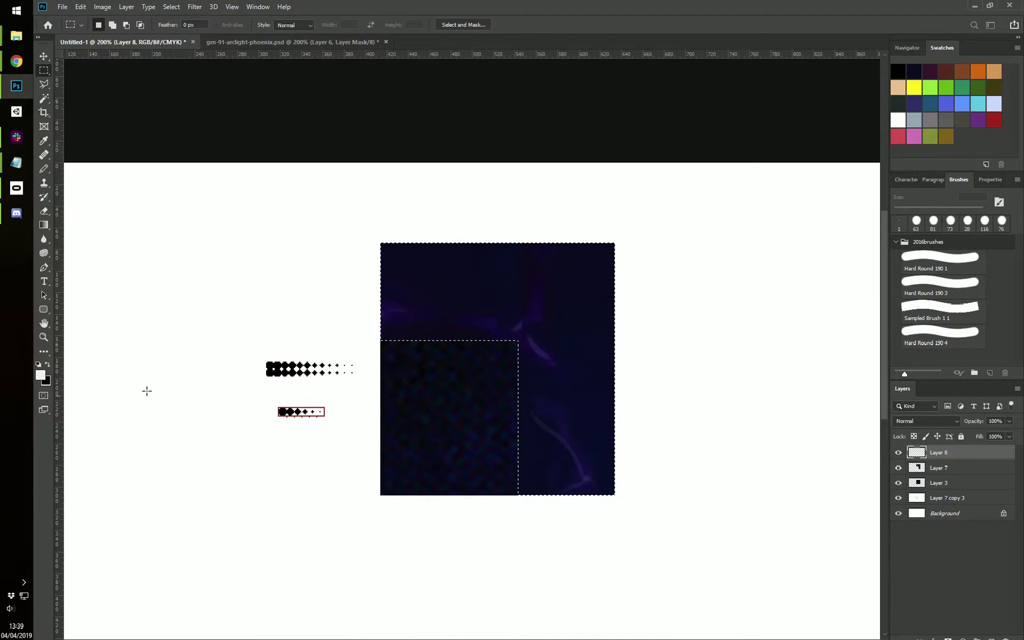
pyautogui.click(48, 383)
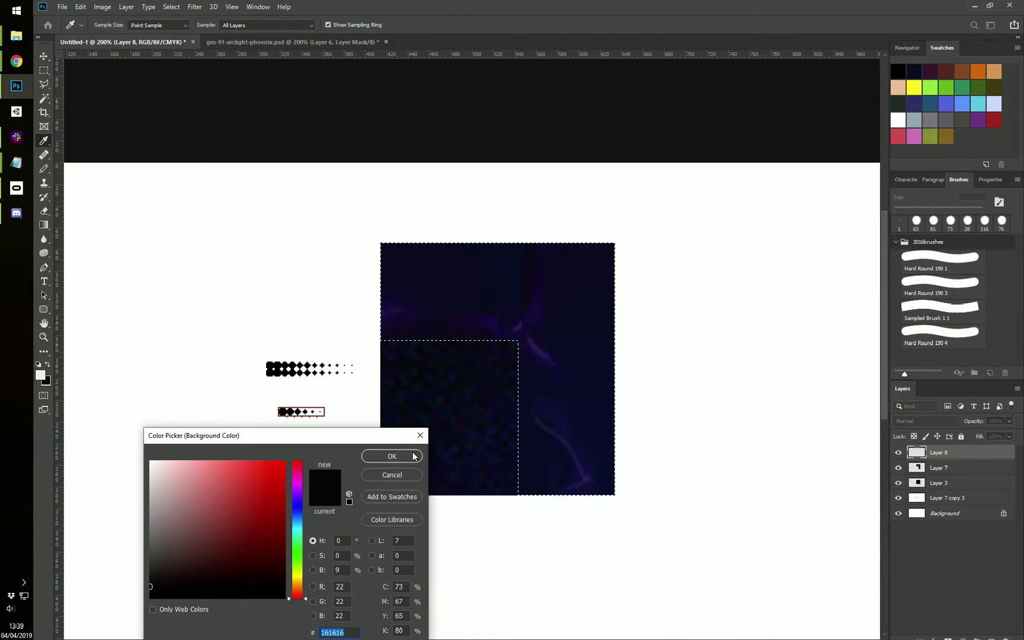
pyautogui.click(391, 456)
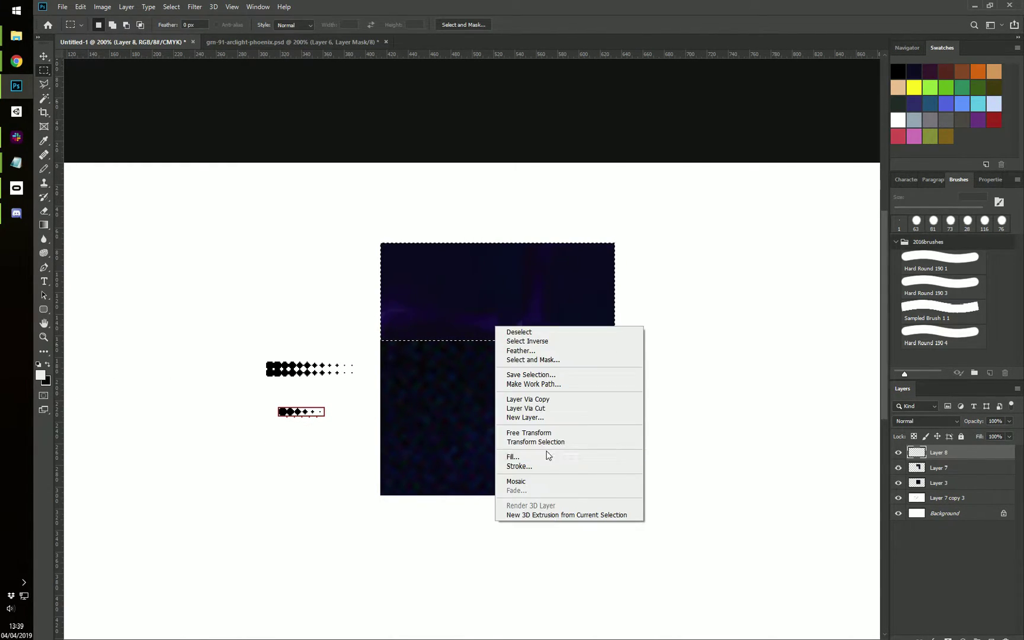
pyautogui.click(539, 457)
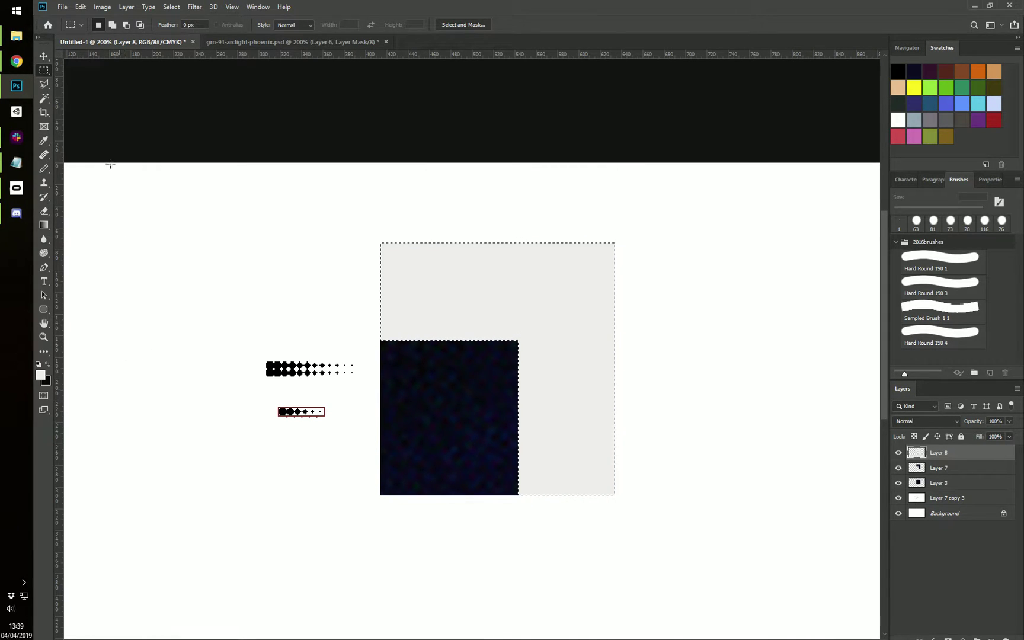
# Choose the Gradient tool with black as foreground and open the gradient presets.
pyautogui.click(43, 224)
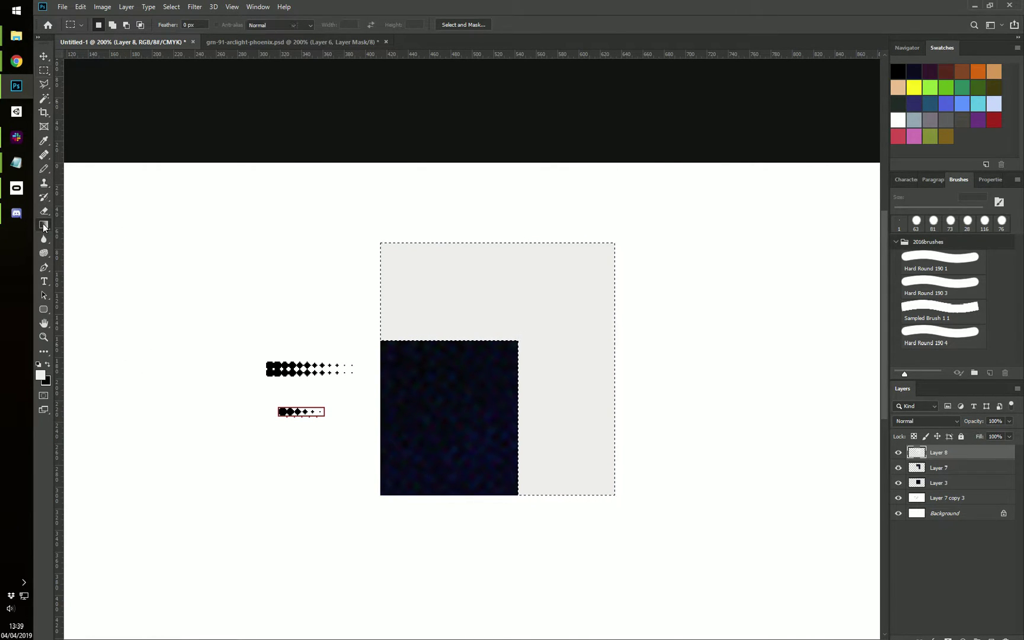
pyautogui.click(47, 365)
pyautogui.click(112, 26)
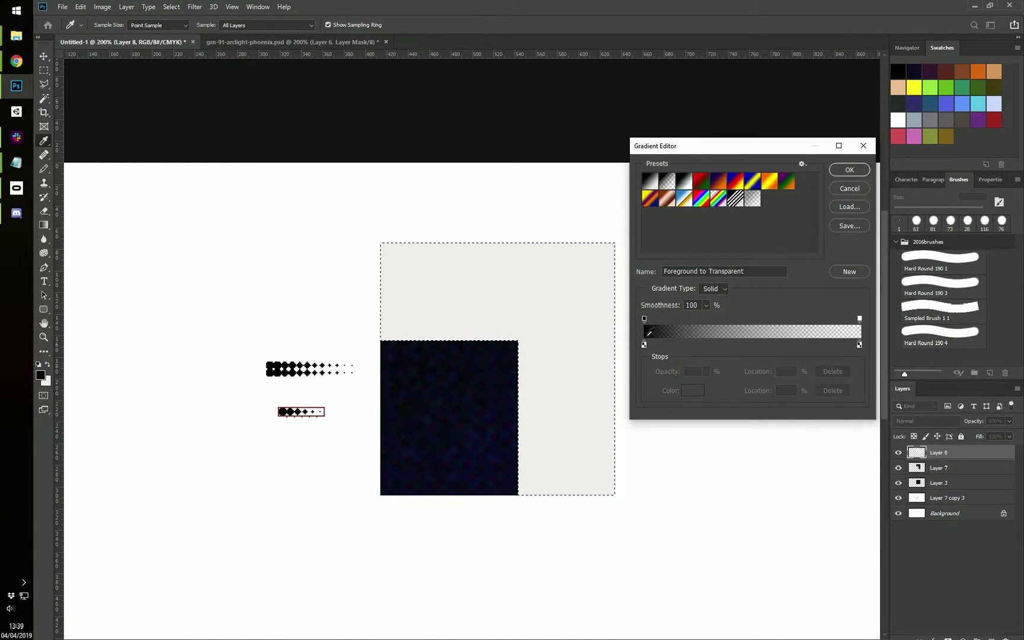
# Confirm the Foreground to Transparent gradient, then select Layer 7 and hide Layer 8.
pyautogui.click(861, 176)
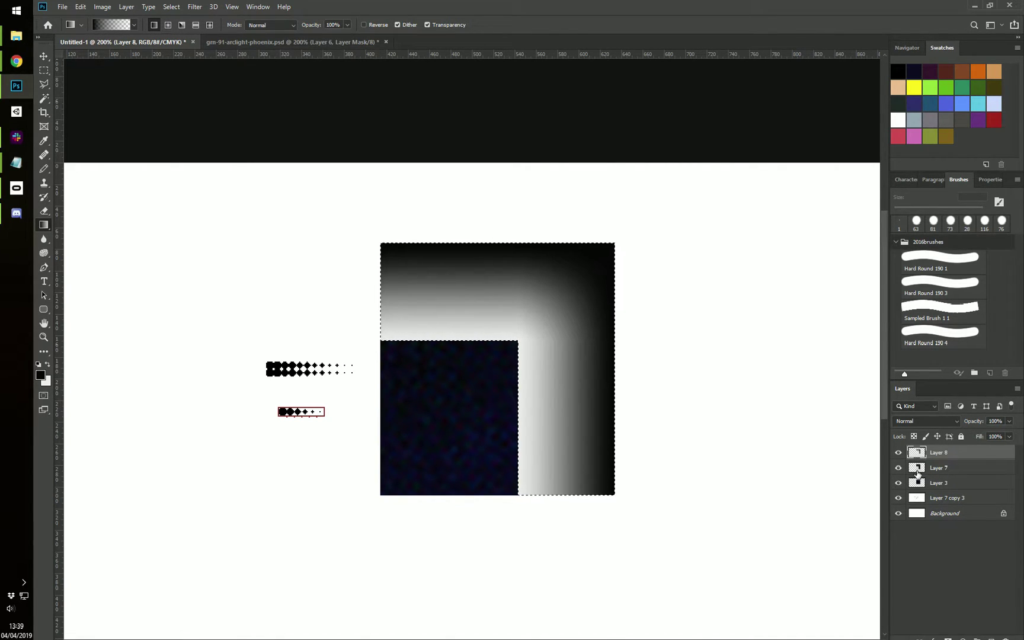
pyautogui.click(916, 467)
pyautogui.click(898, 452)
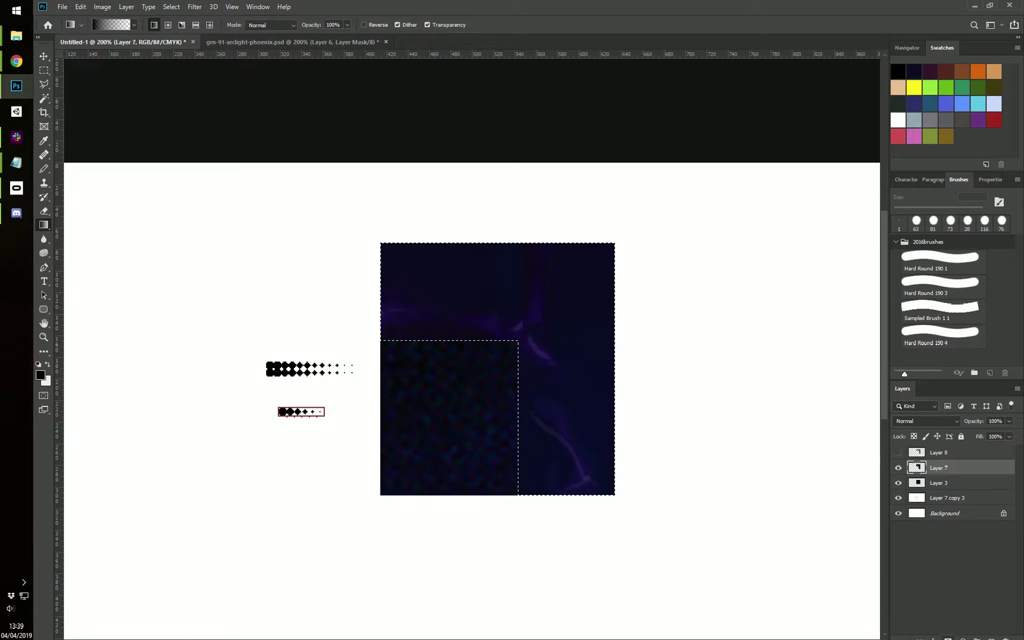
# Add a mask to Layer 7, paste the gradient L into it, and align it with the white corner.
pyautogui.click(948, 638)
pyautogui.keyDown('alt'); pyautogui.click(941, 468); pyautogui.keyUp('alt')
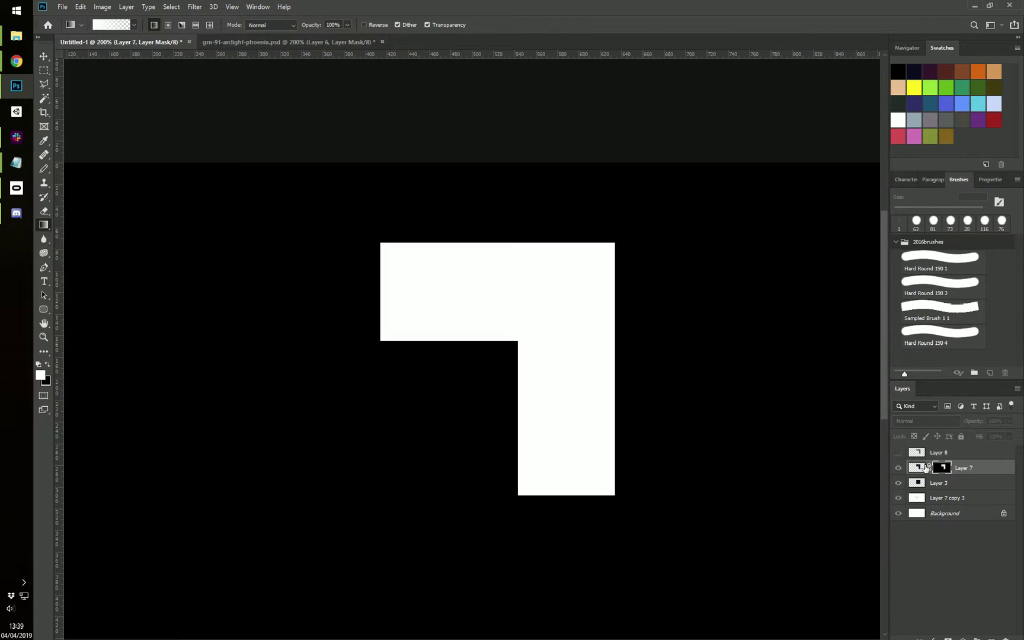
pyautogui.hotkey('ctrl', 'v')
pyautogui.moveTo(501, 405); pyautogui.dragTo(523, 384)
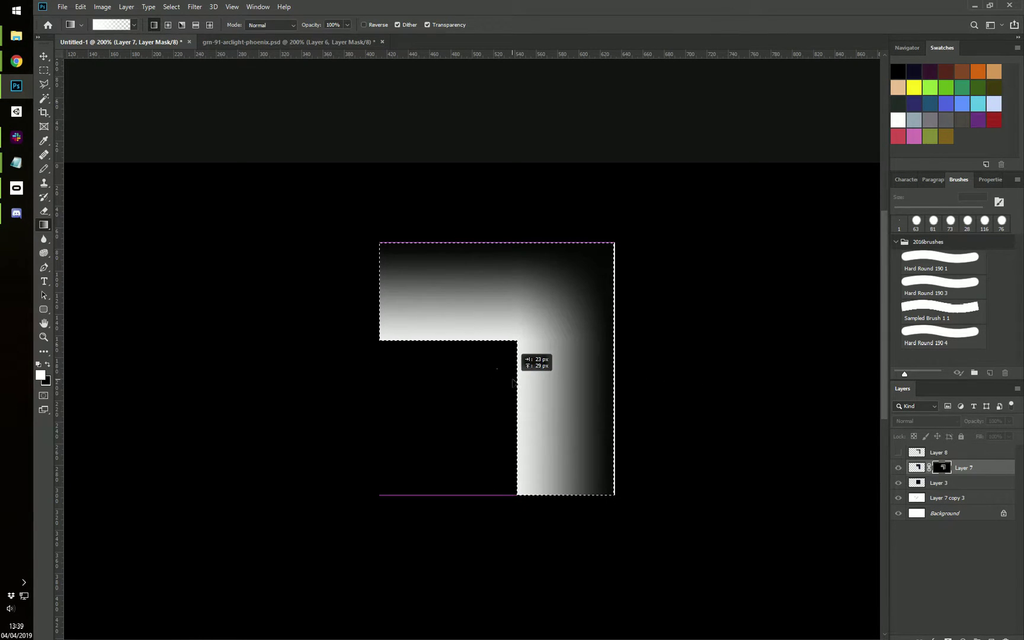
pyautogui.hotkey('ctrl', 'd')
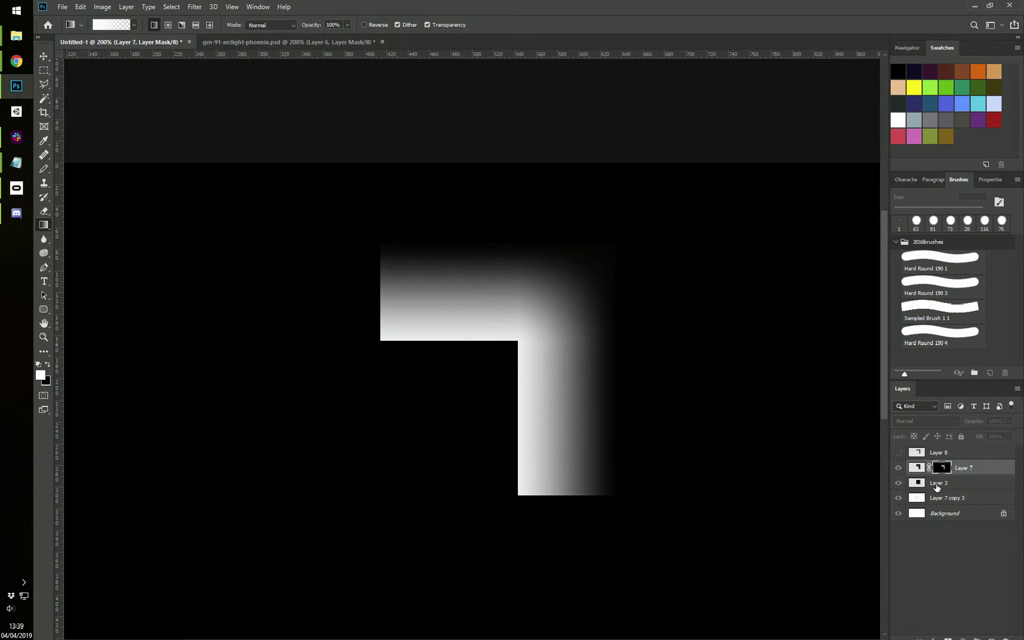
# Invert Layer 7's mask and toggle Layer 7's visibility to check the result.
pyautogui.click(936, 483)
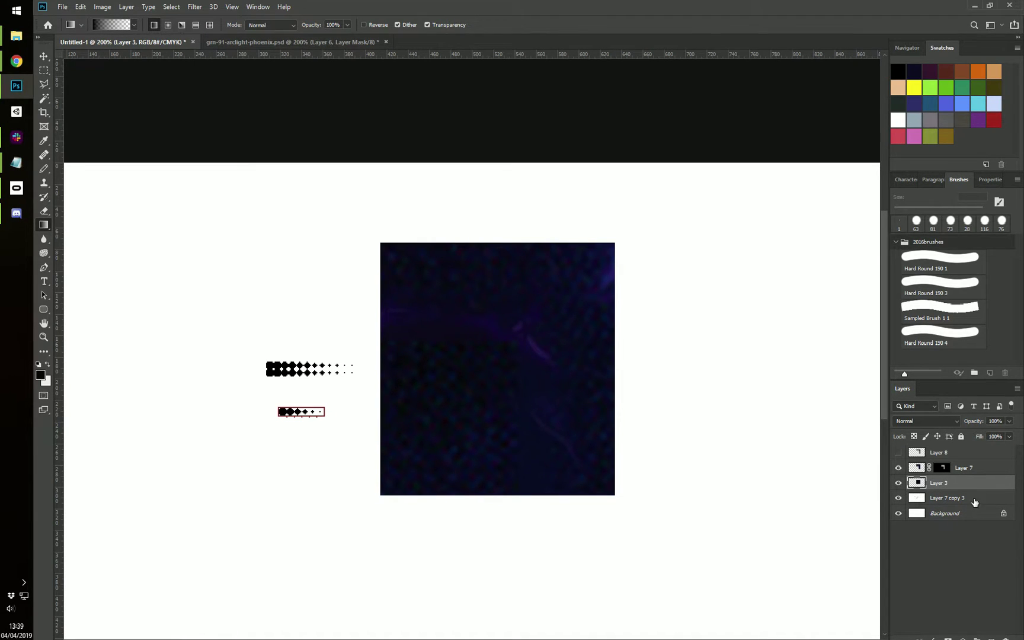
pyautogui.click(941, 468)
pyautogui.hotkey('ctrl', 'i')
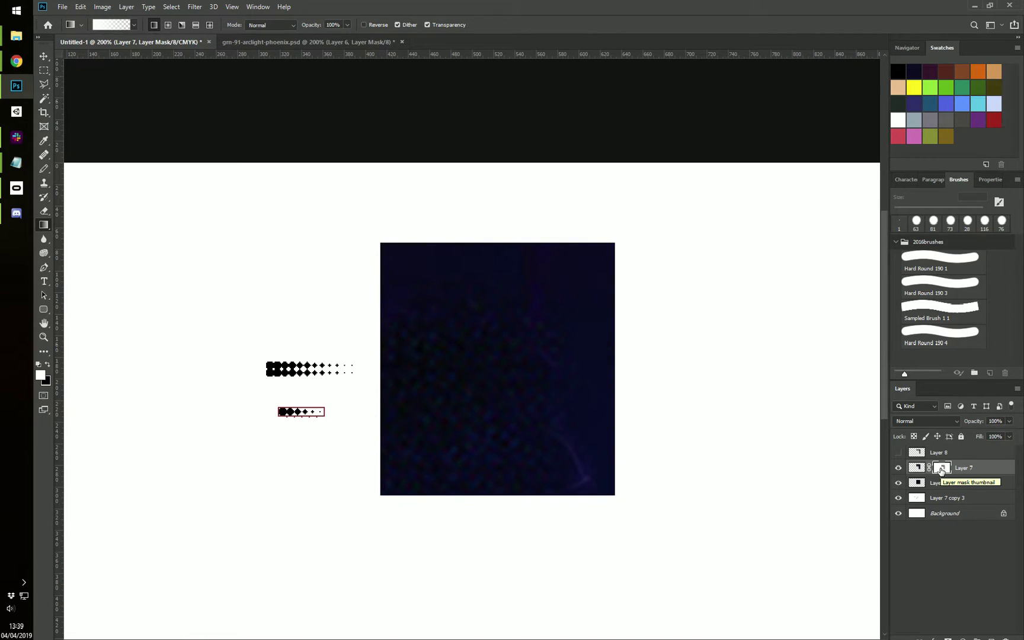
pyautogui.click(899, 468)
pyautogui.click(898, 468)
# Delete Layer 7's mask, show Layer 8, and load its pixels as a selection.
pyautogui.rightClick(942, 469)
pyautogui.click(946, 489)
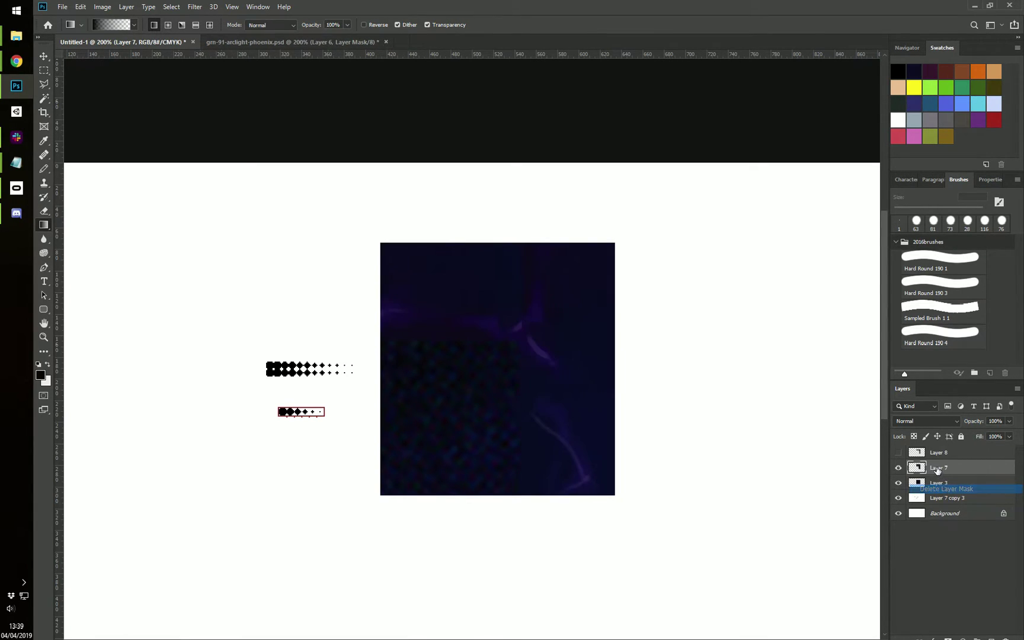
pyautogui.click(898, 452)
pyautogui.click(942, 452)
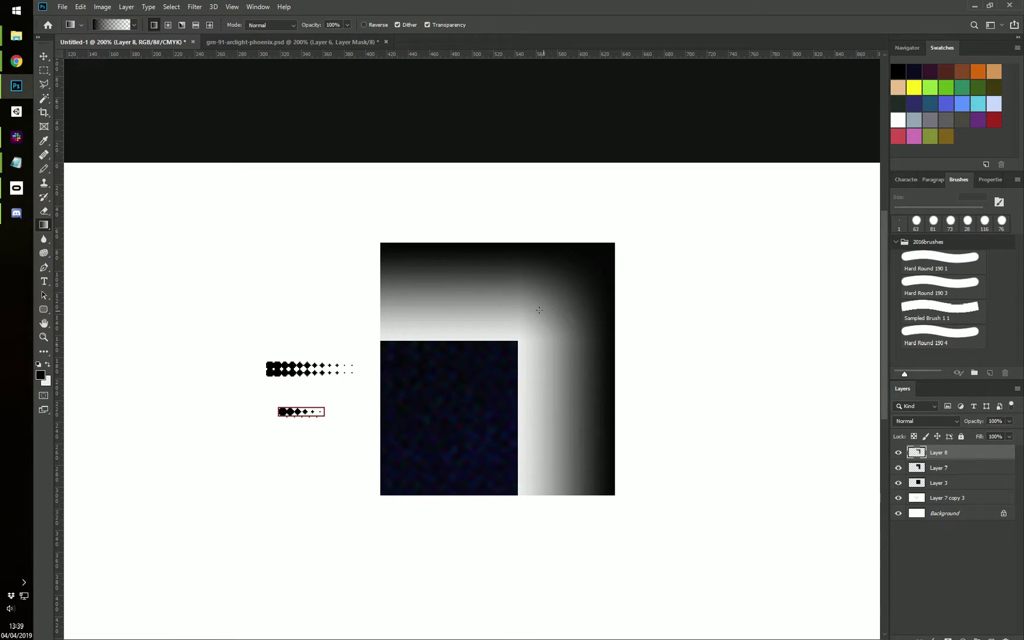
pyautogui.keyDown('ctrl'); pyautogui.click(916, 452); pyautogui.keyUp('ctrl')
# Posterize Layer 8's gradient corner with Levels set to 8.
pyautogui.click(95, 8)
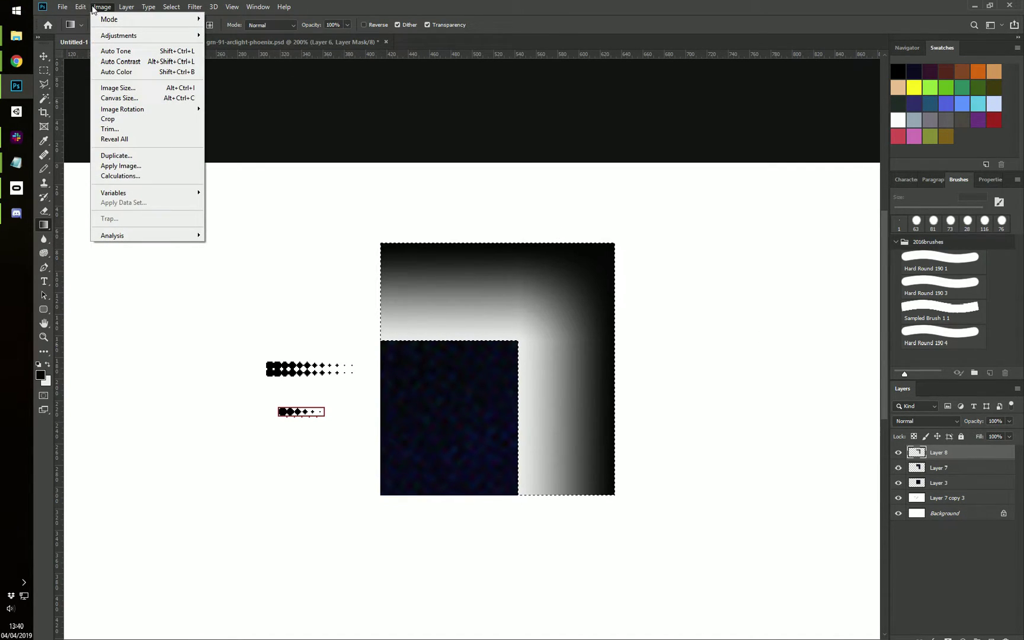
pyautogui.moveTo(120, 37)
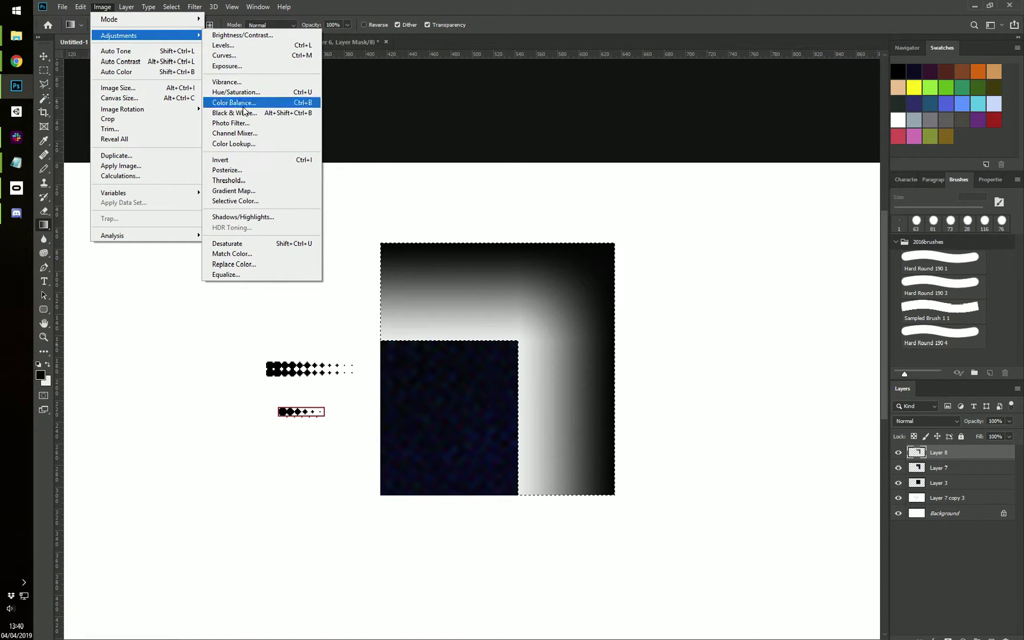
pyautogui.click(227, 170)
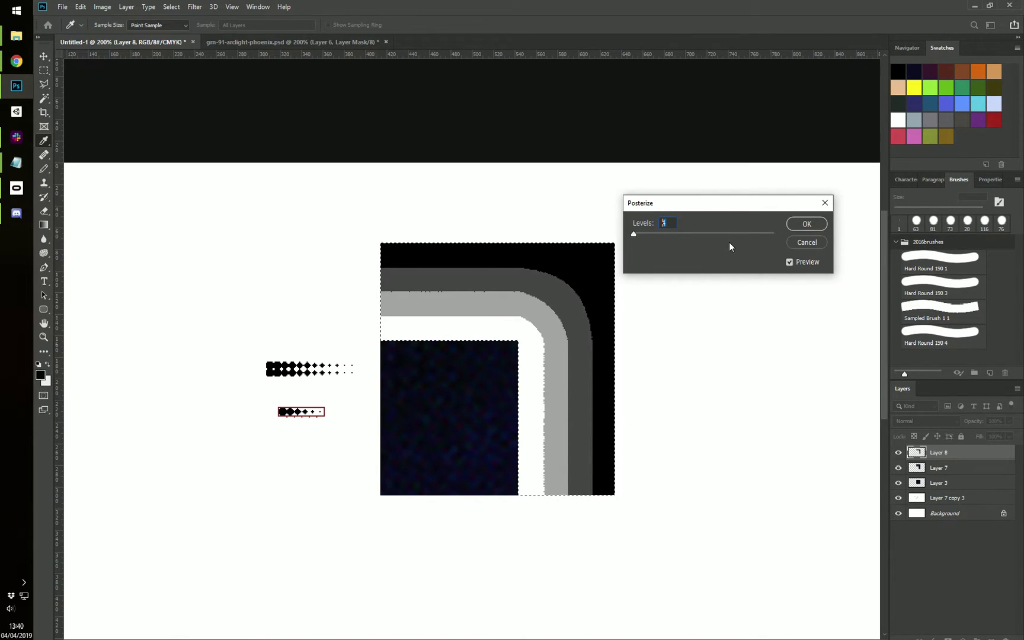
pyautogui.write('8')
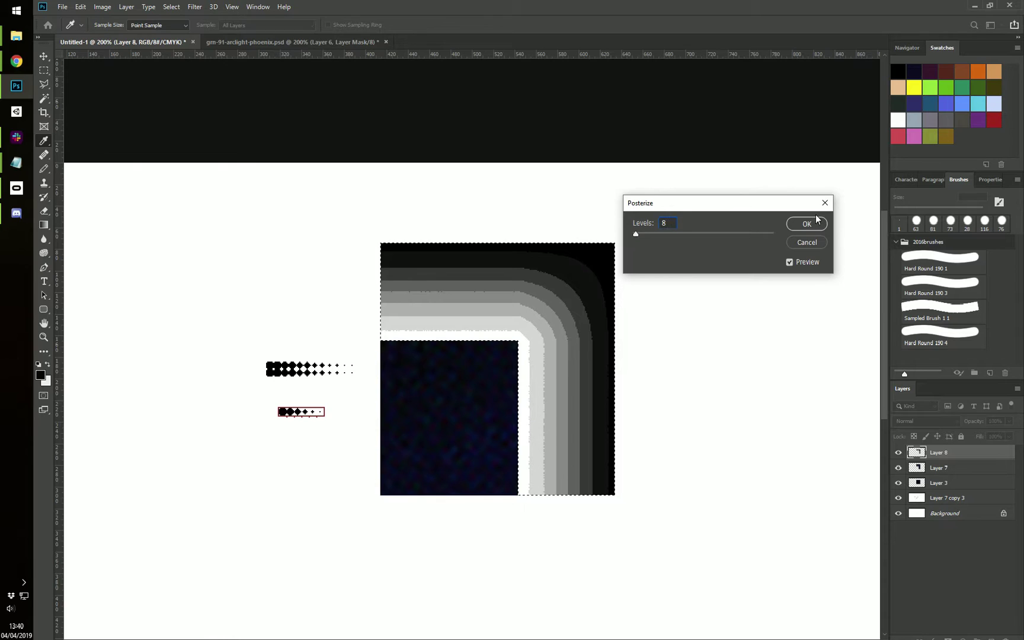
pyautogui.click(816, 224)
# Deselect, then try a narrow marquee strip down the light band and discard it.
pyautogui.press('g')
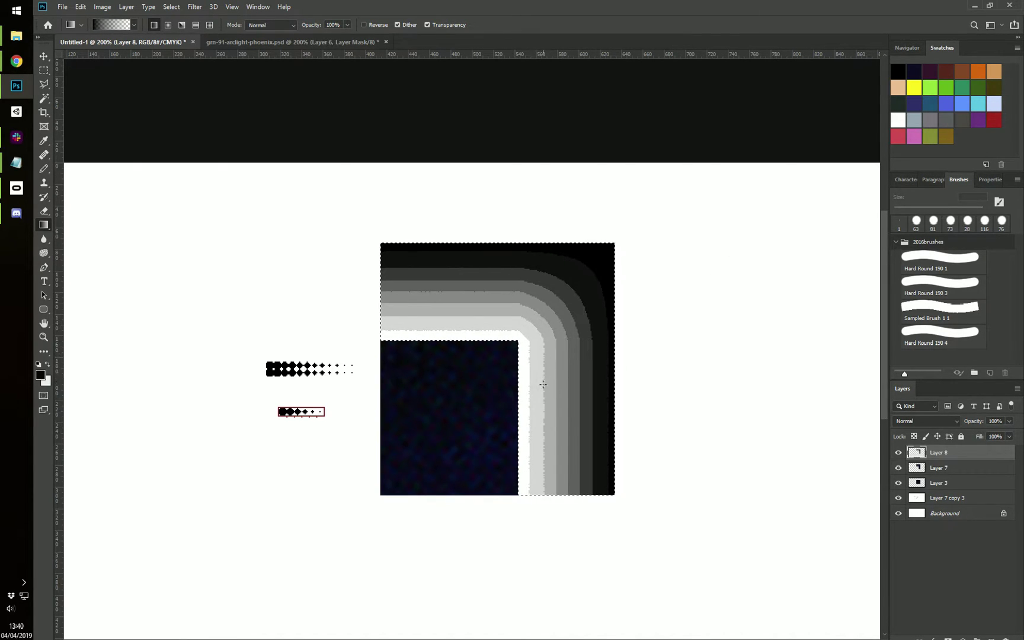
pyautogui.moveTo(539, 349); pyautogui.dragTo(541, 466)
pyautogui.hotkey('ctrl', 'd')
pyautogui.press('m')
pyautogui.moveTo(537, 350); pyautogui.dragTo(542, 488)
pyautogui.click(614, 396)
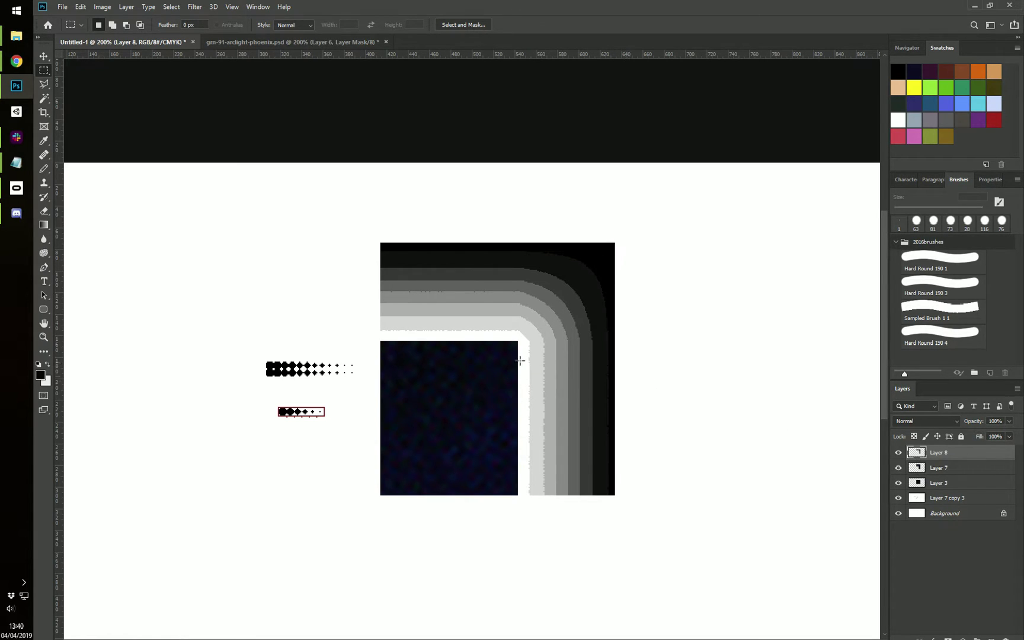
# Create Layer 9 and select the white band with Color Range.
pyautogui.hotkey('ctrl', 'shift', 'n')
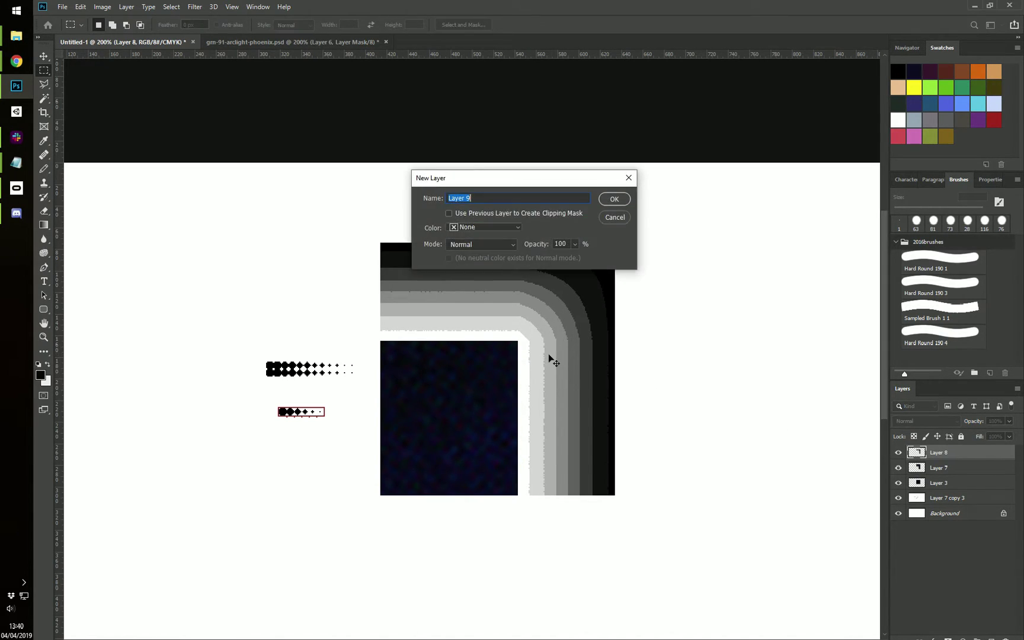
pyautogui.press('Return')
pyautogui.rightClick(524, 332)
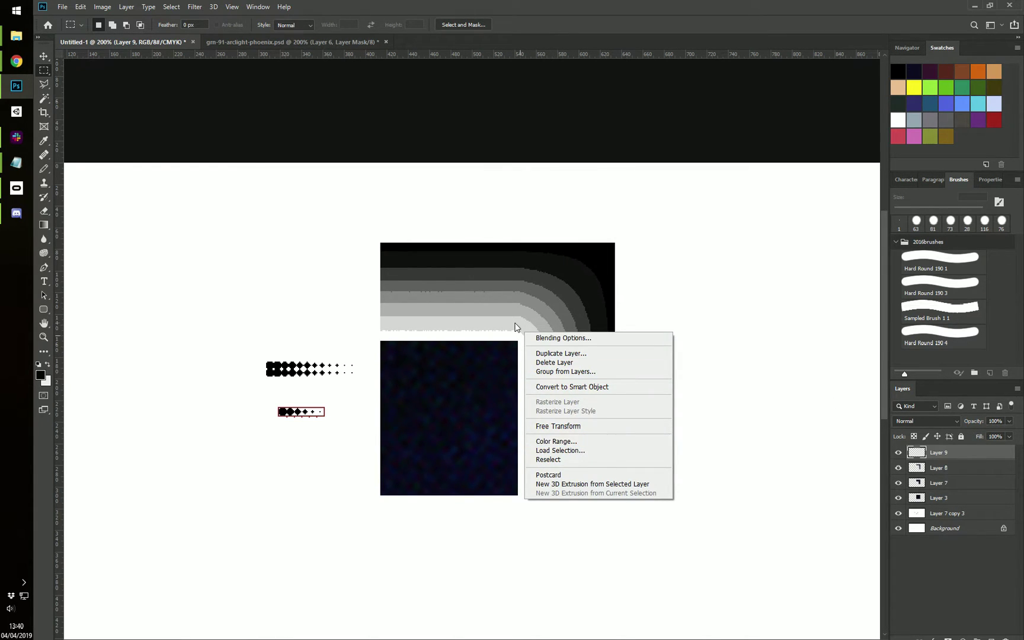
pyautogui.click(564, 444)
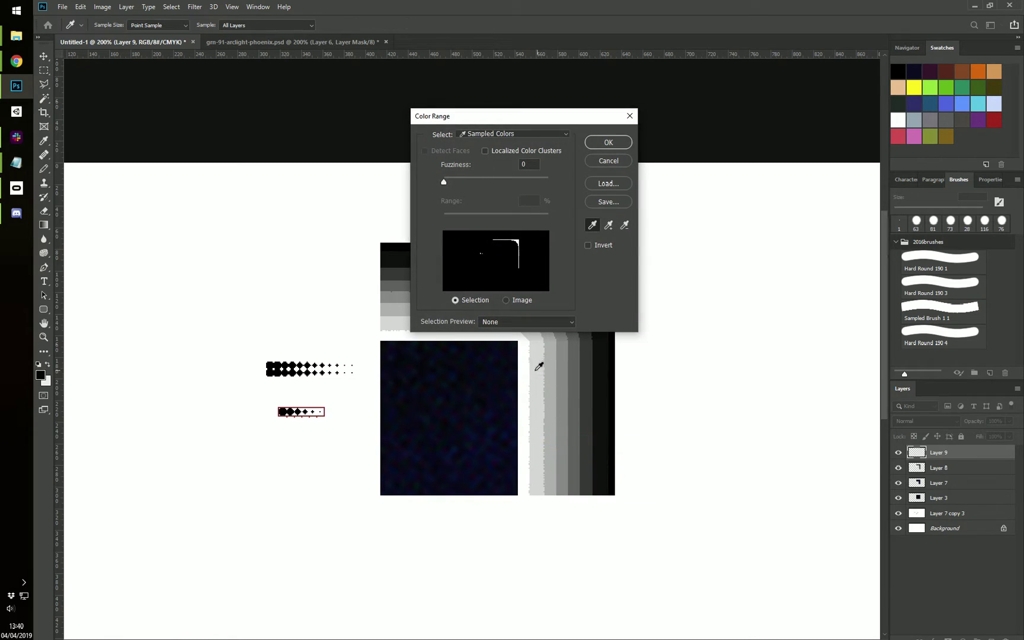
pyautogui.click(538, 382)
pyautogui.click(602, 144)
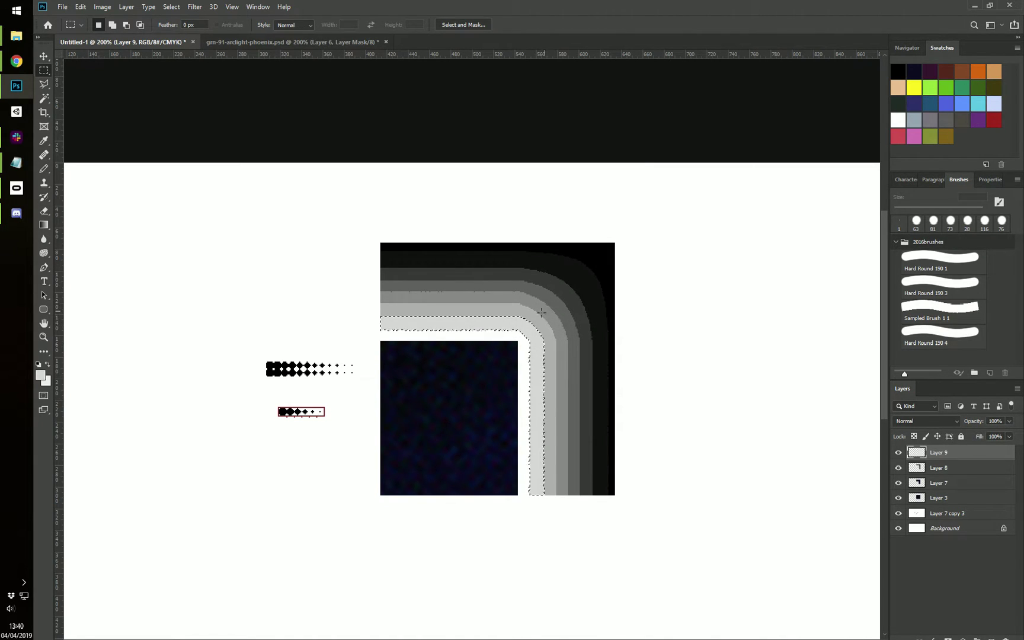
# Fill the white band with the largest black dot pattern, then deselect.
pyautogui.rightClick(506, 323)
pyautogui.click(527, 454)
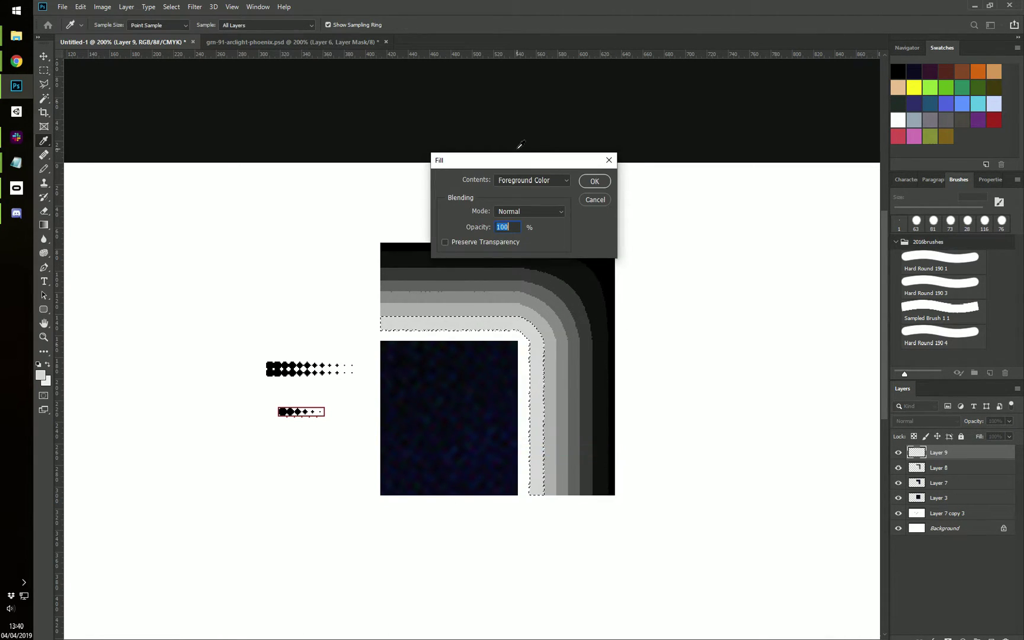
pyautogui.click(517, 180)
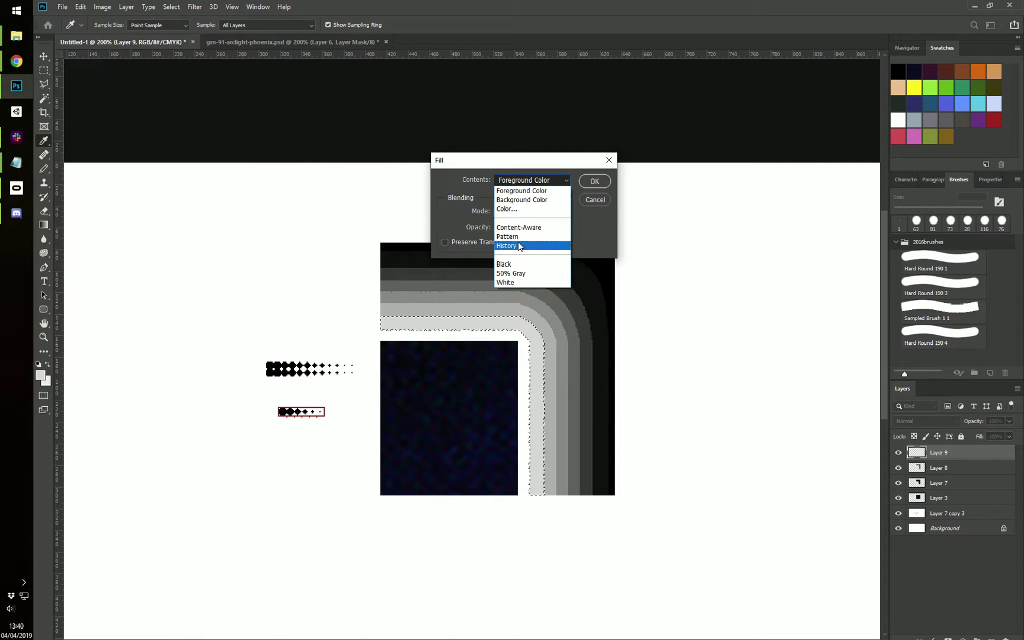
pyautogui.click(519, 237)
pyautogui.click(514, 208)
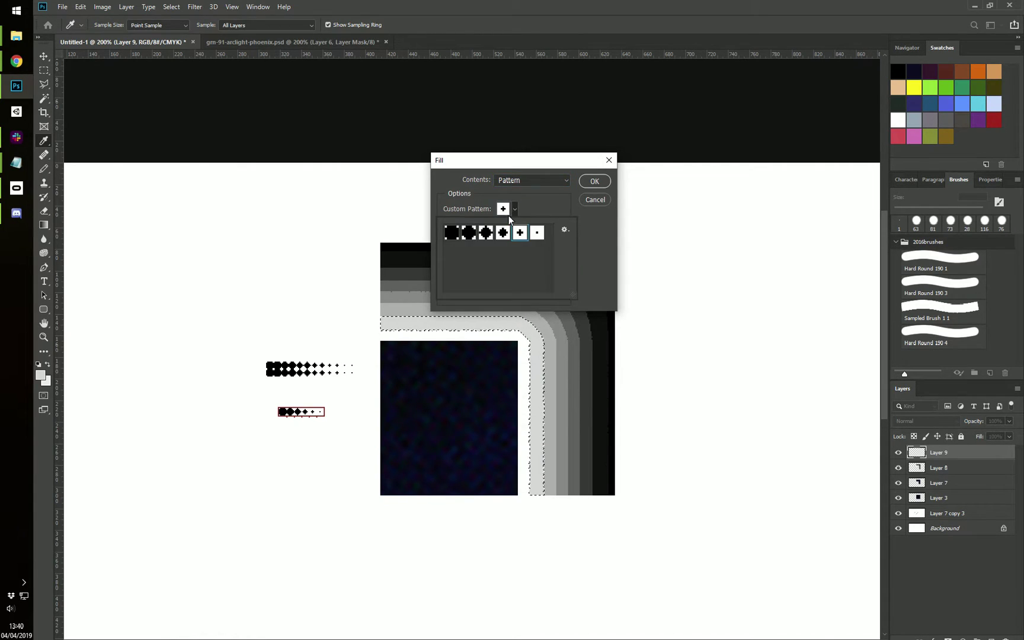
pyautogui.click(451, 235)
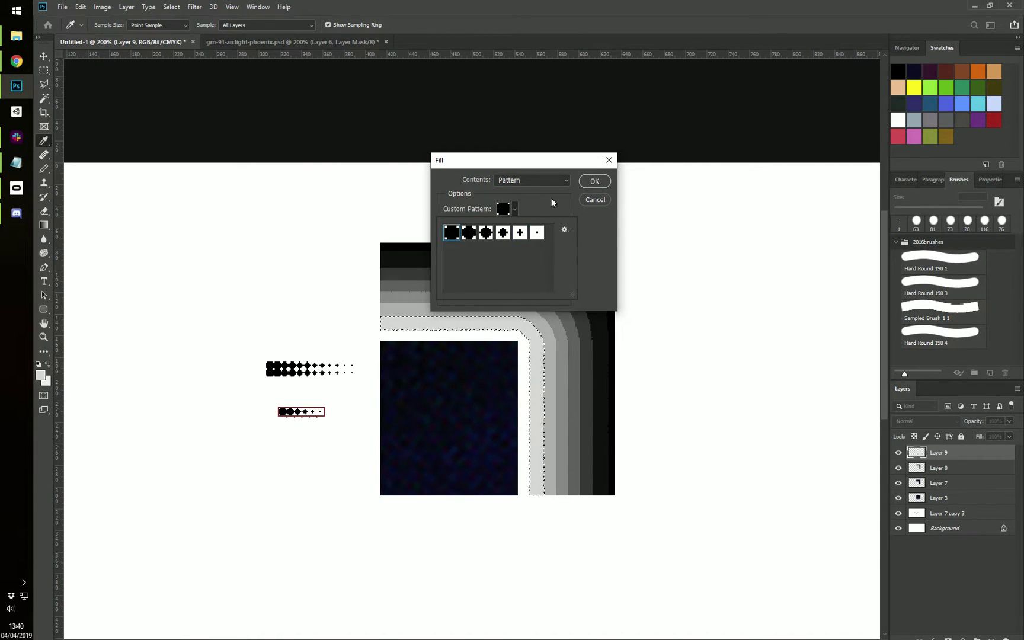
pyautogui.click(522, 198)
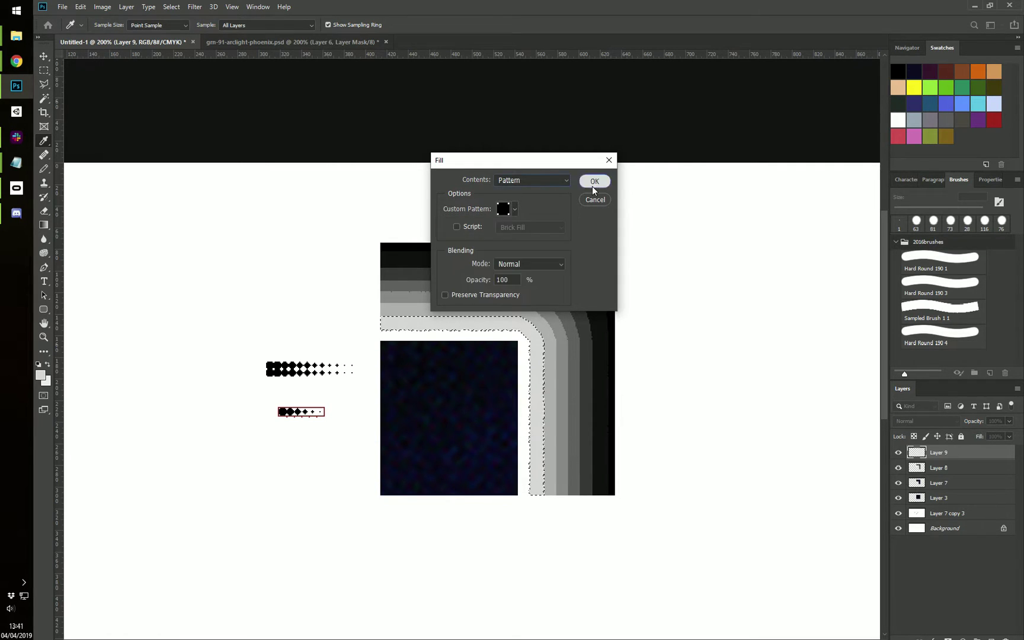
pyautogui.click(594, 181)
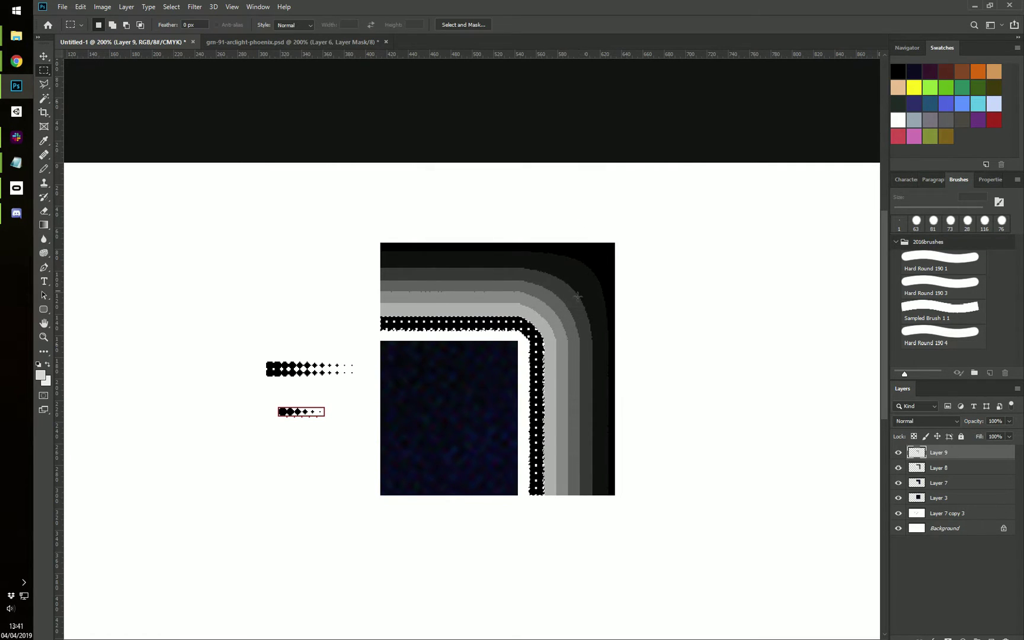
pyautogui.rightClick(551, 321)
pyautogui.click(563, 325)
# Select the next light grey band with Color Range.
pyautogui.rightClick(550, 310)
pyautogui.click(593, 422)
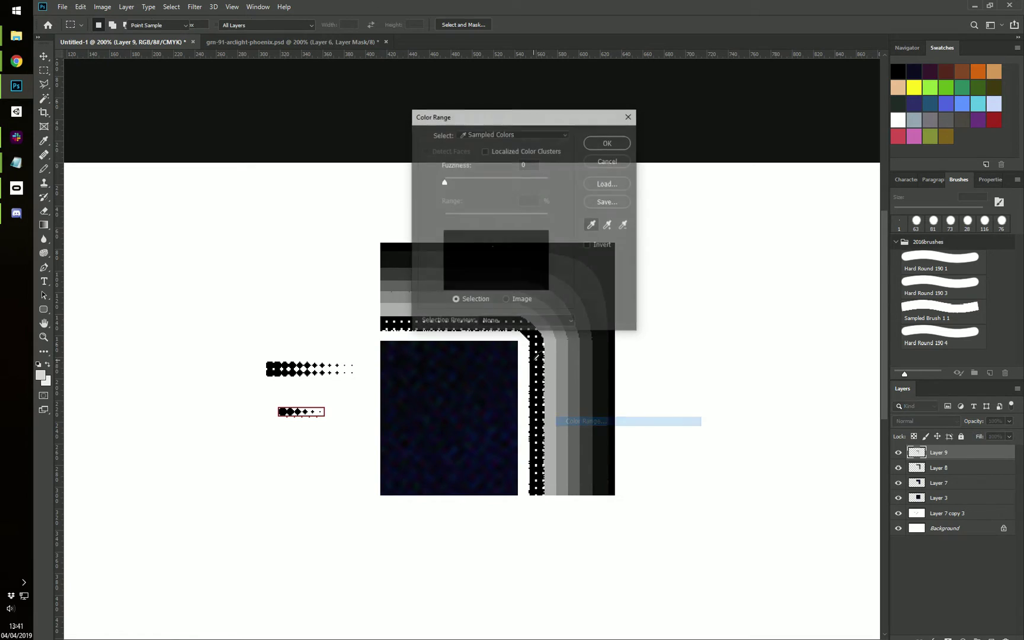
pyautogui.click(555, 363)
pyautogui.click(613, 144)
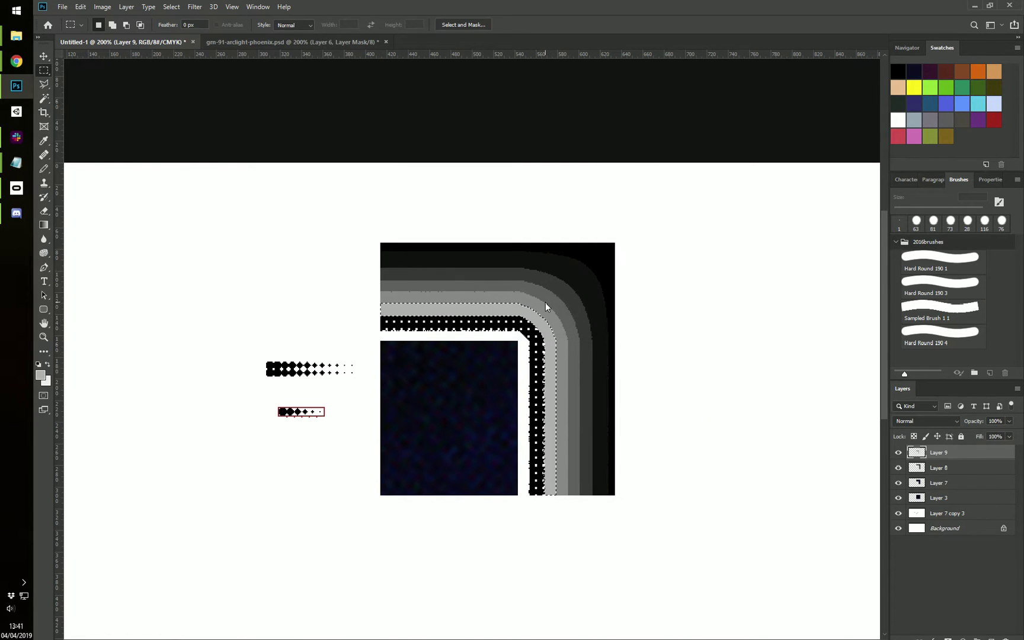
# Fill the light grey band with a dot pattern, then deselect.
pyautogui.rightClick(545, 302)
pyautogui.click(565, 433)
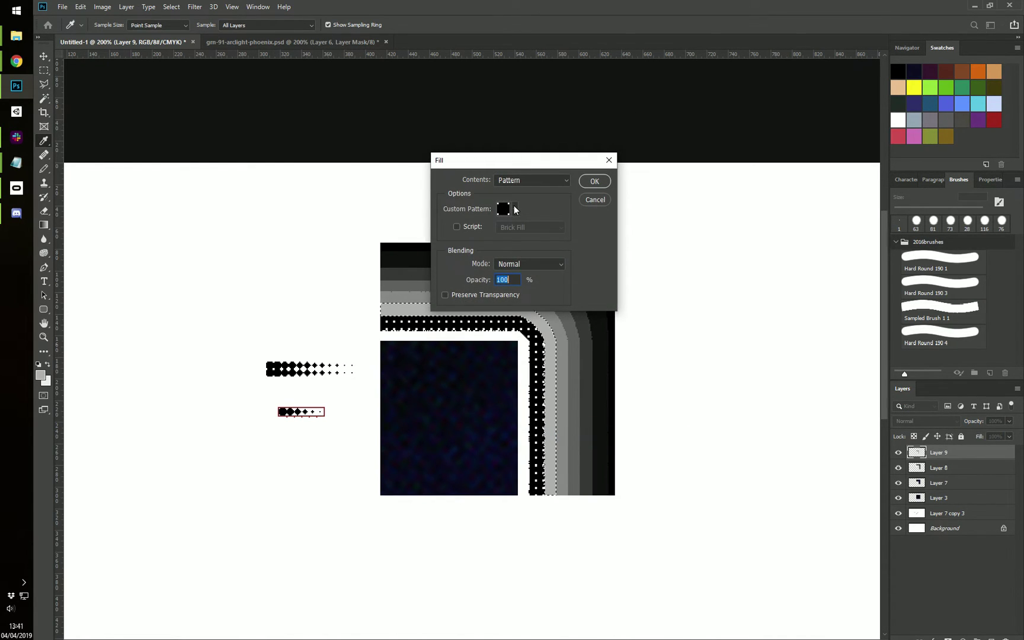
pyautogui.click(503, 209)
pyautogui.click(489, 231)
pyautogui.click(594, 181)
pyautogui.click(595, 181)
pyautogui.press('m')
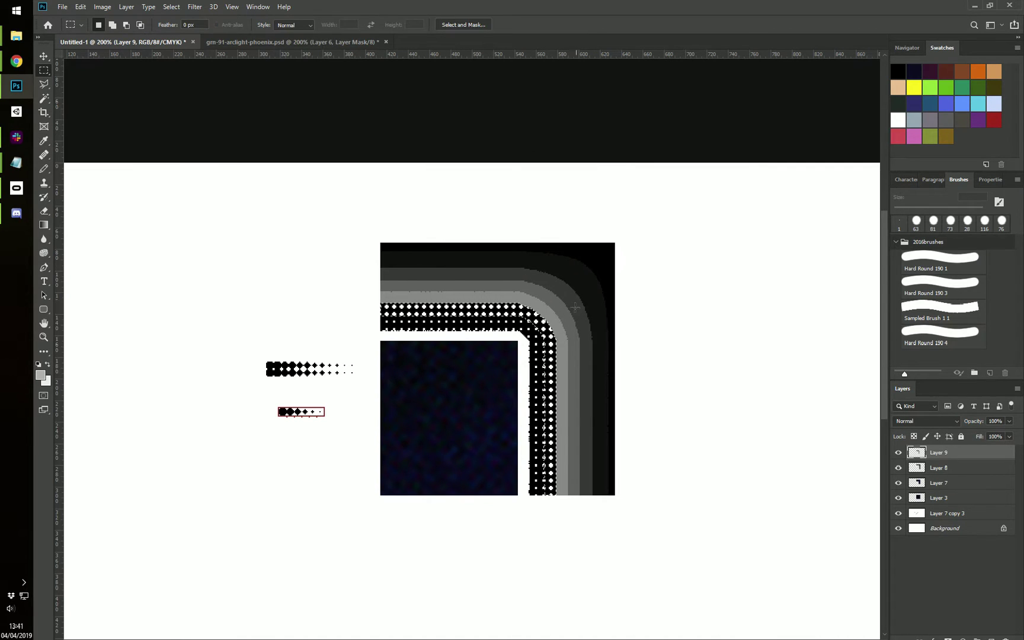
pyautogui.rightClick(551, 312)
pyautogui.click(551, 312)
pyautogui.rightClick(546, 291)
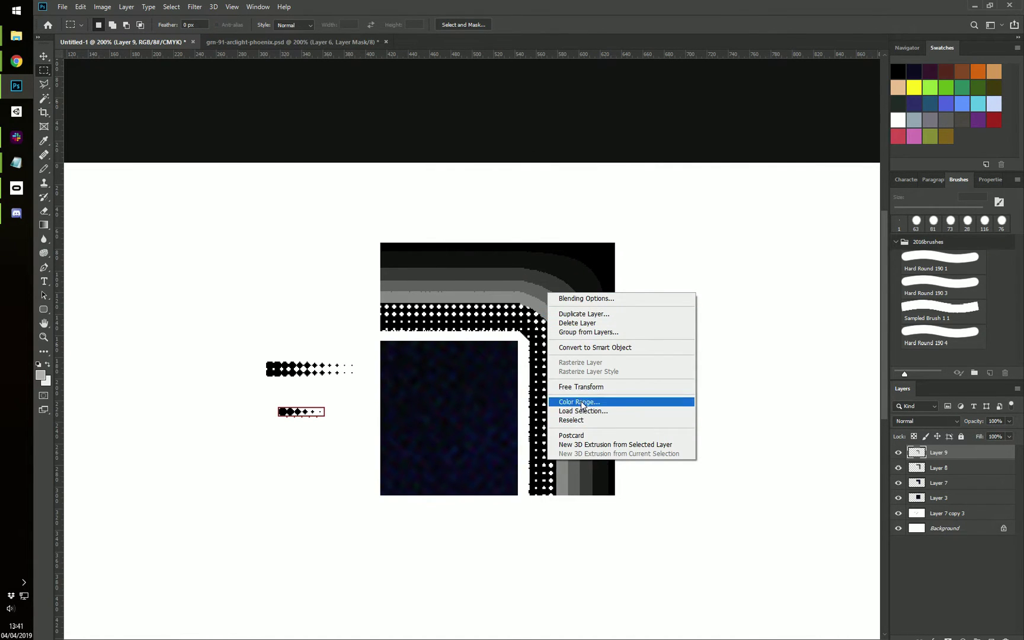
pyautogui.click(583, 402)
# Select the next grey band by colour range and fill it with the third dot pattern.
pyautogui.click(566, 369)
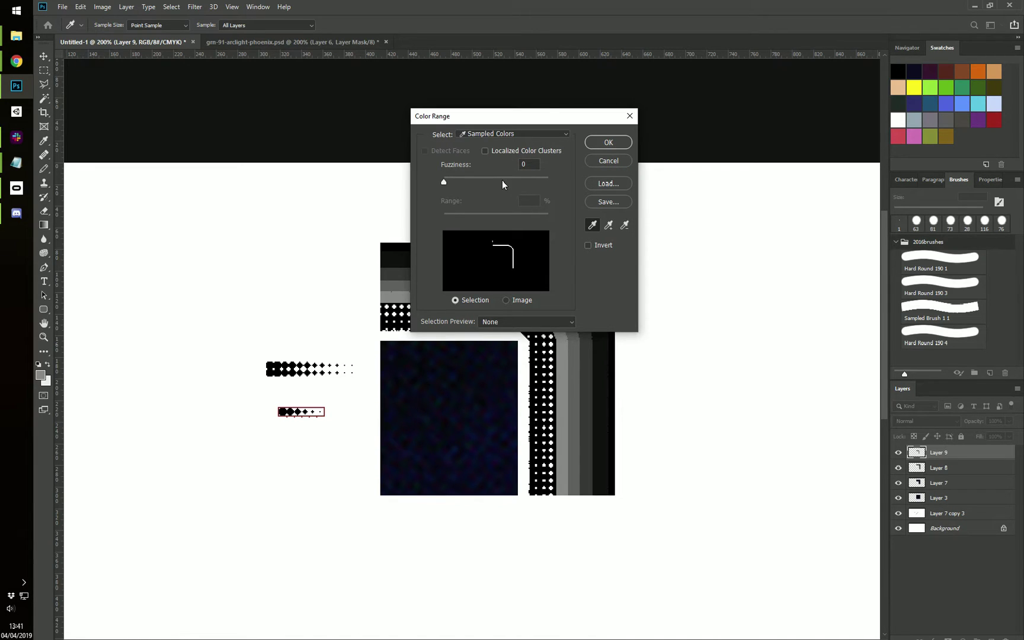
pyautogui.click(599, 145)
pyautogui.rightClick(508, 291)
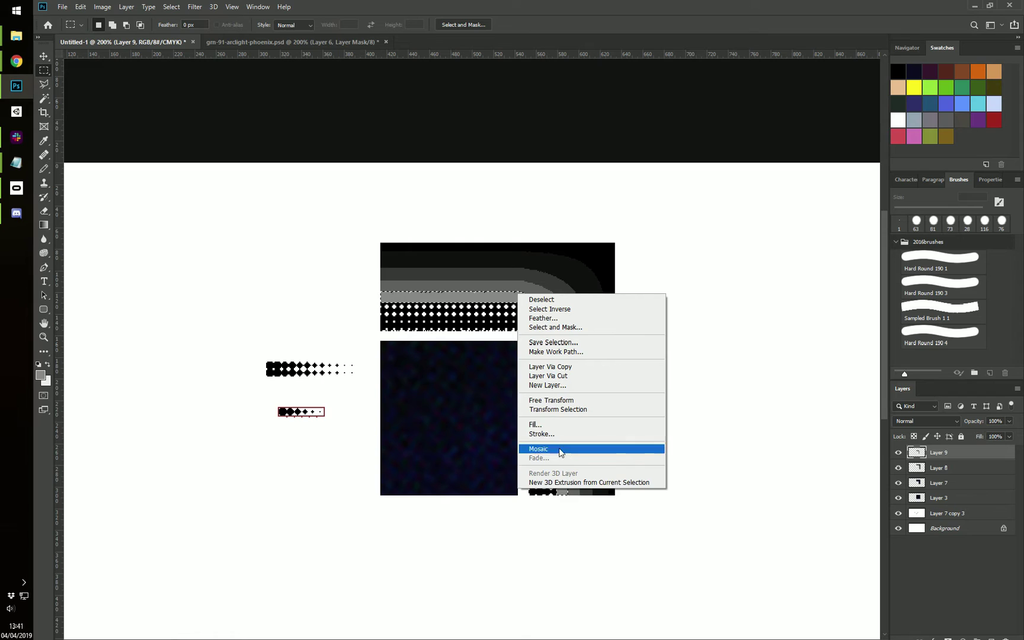
pyautogui.click(548, 424)
pyautogui.click(514, 208)
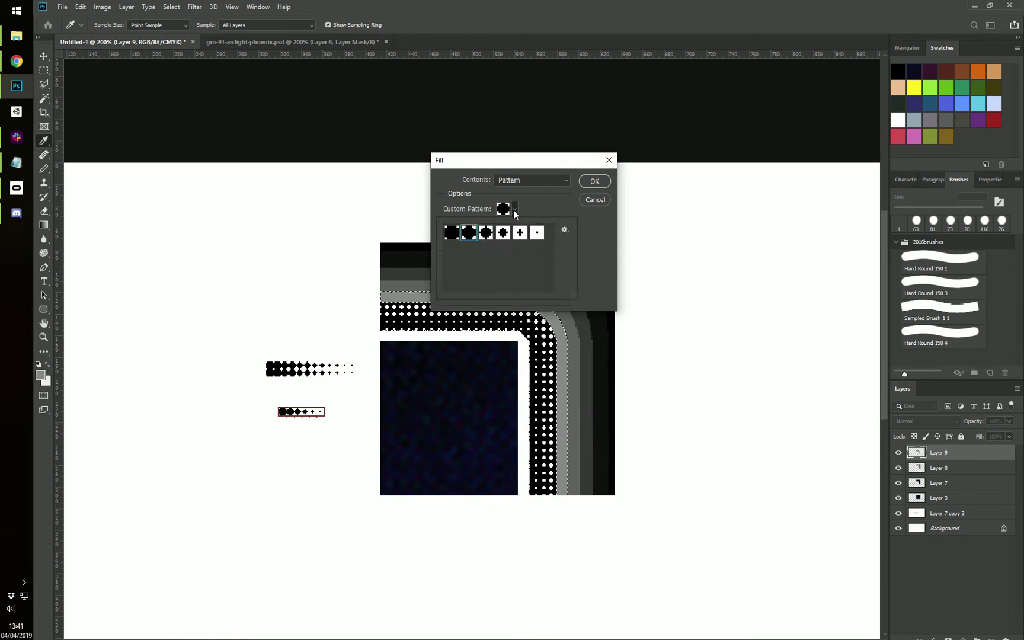
pyautogui.click(486, 232)
pyautogui.click(594, 181)
pyautogui.press('m')
pyautogui.hotkey('ctrl', 'd')
# Select the following grey band by colour and fill it with the next smaller dot pattern.
pyautogui.rightClick(558, 286)
pyautogui.rightClick(526, 276)
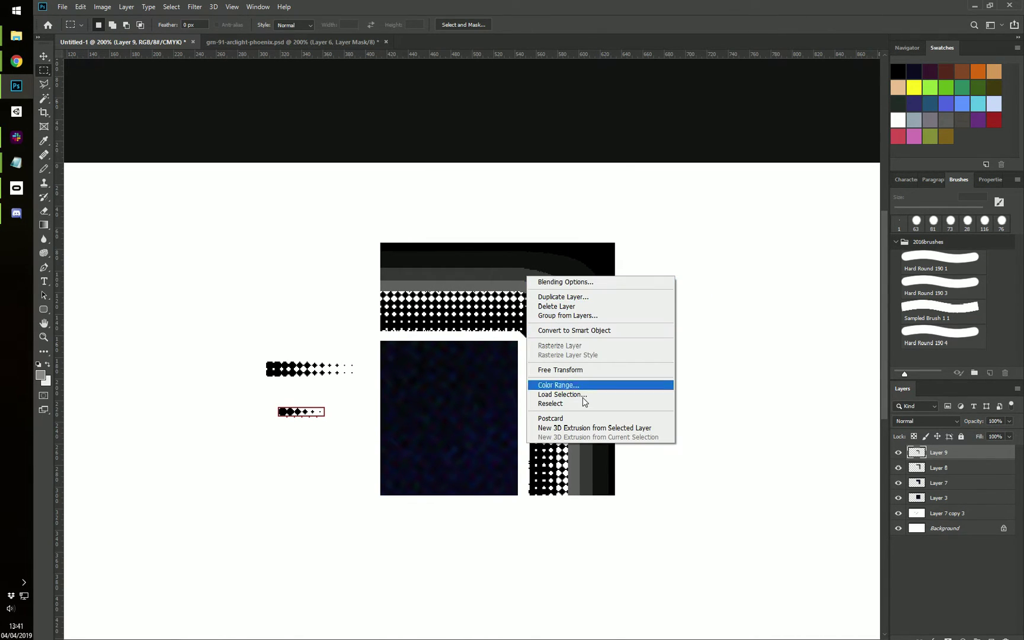
pyautogui.click(569, 391)
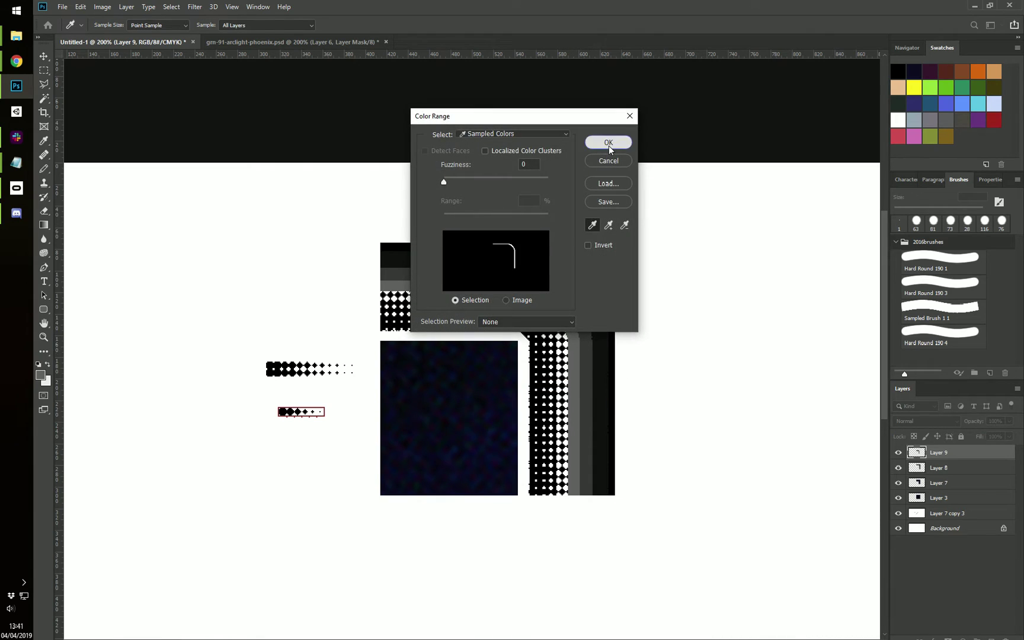
pyautogui.click(608, 145)
pyautogui.rightClick(523, 275)
pyautogui.click(540, 404)
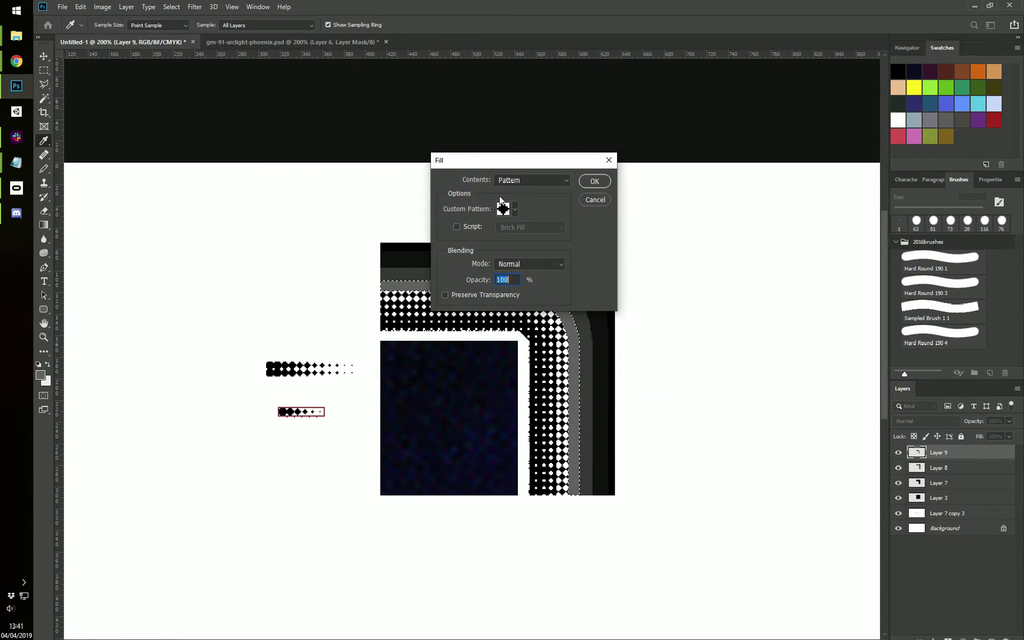
pyautogui.click(513, 208)
pyautogui.click(502, 232)
pyautogui.click(585, 183)
pyautogui.click(585, 183)
pyautogui.press('m')
pyautogui.rightClick(556, 308)
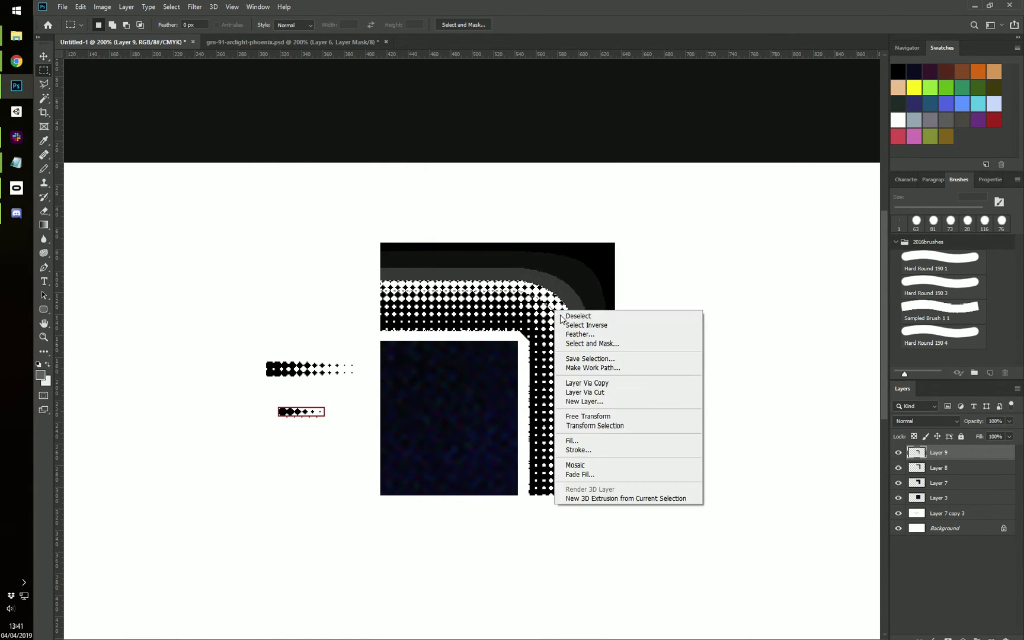
pyautogui.click(574, 315)
# Select another band by sampled colour and fill it with the plus-shaped dot pattern.
pyautogui.rightClick(548, 287)
pyautogui.click(580, 404)
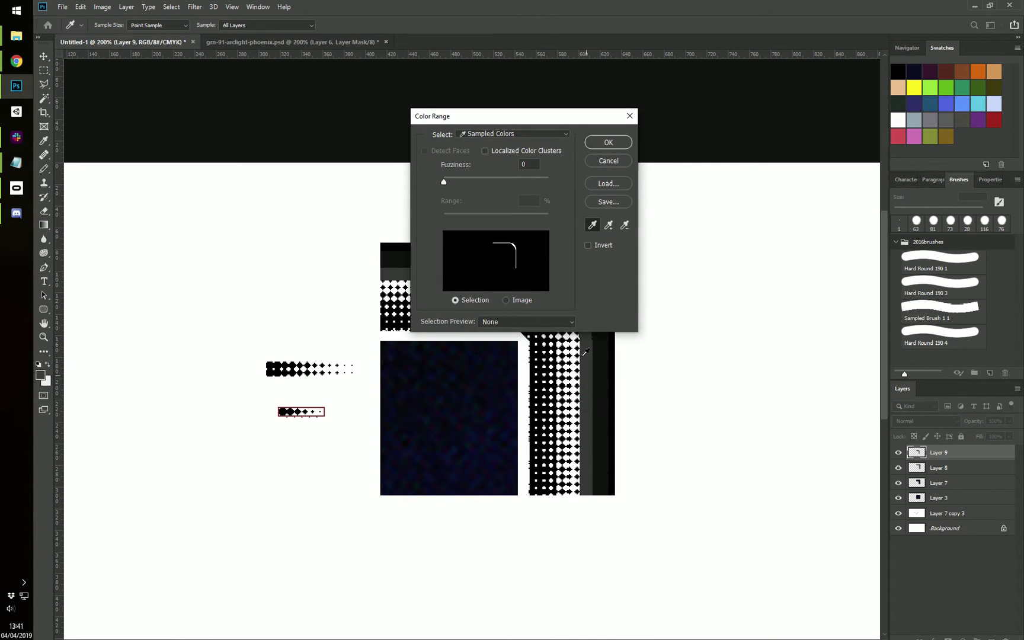
pyautogui.click(608, 143)
pyautogui.rightClick(508, 331)
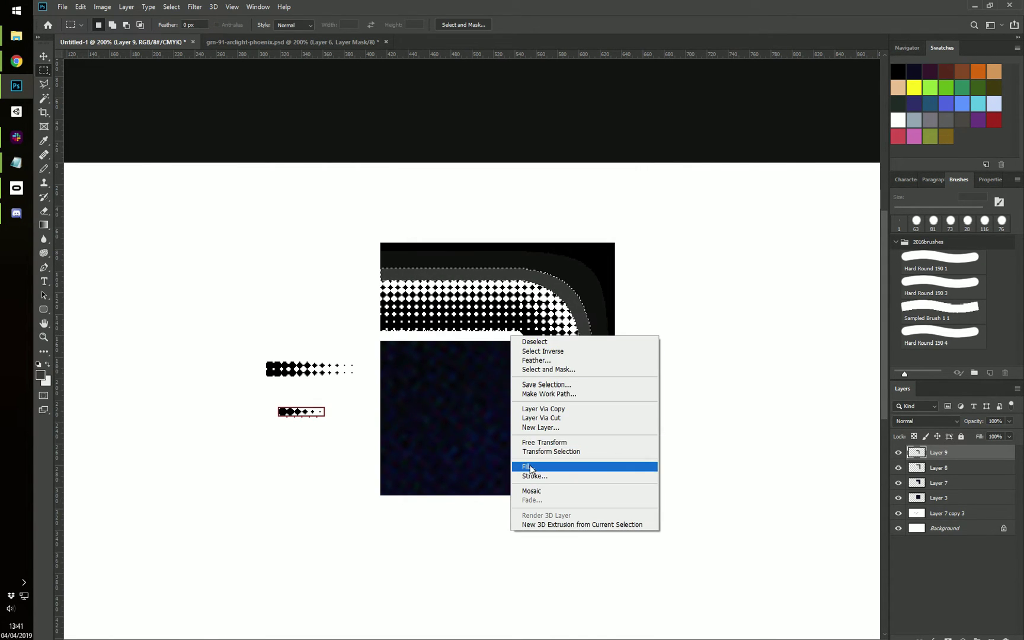
pyautogui.click(551, 465)
pyautogui.click(514, 208)
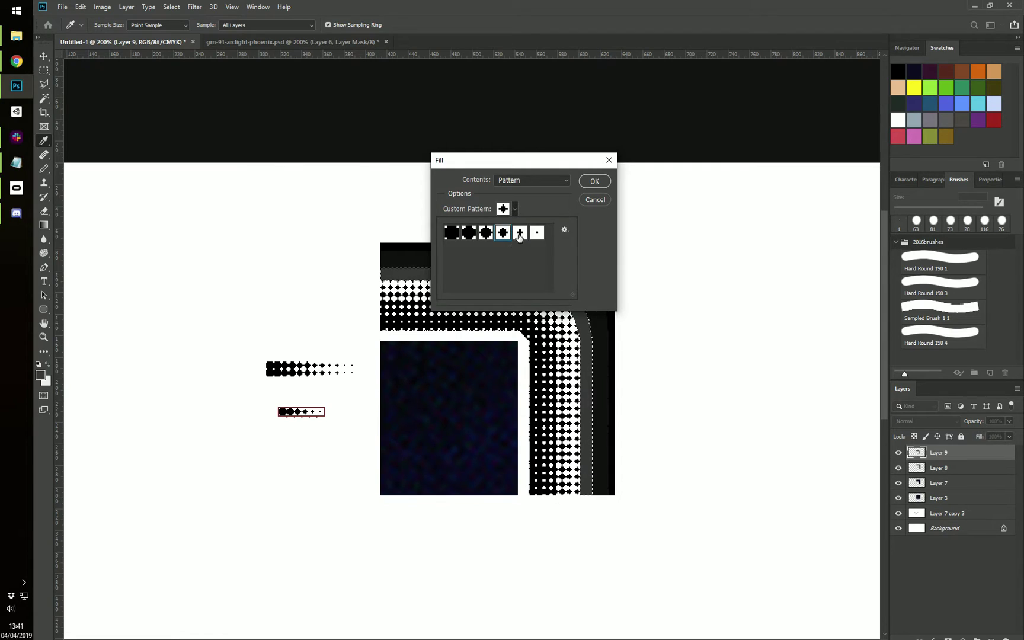
pyautogui.click(593, 181)
pyautogui.press('m')
pyautogui.rightClick(563, 299)
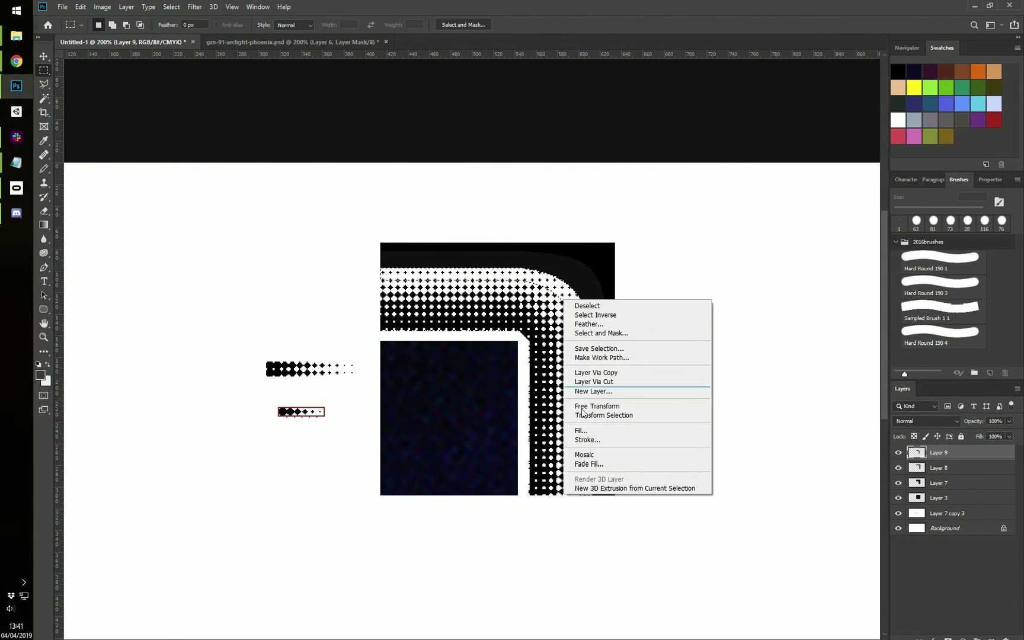
pyautogui.click(578, 433)
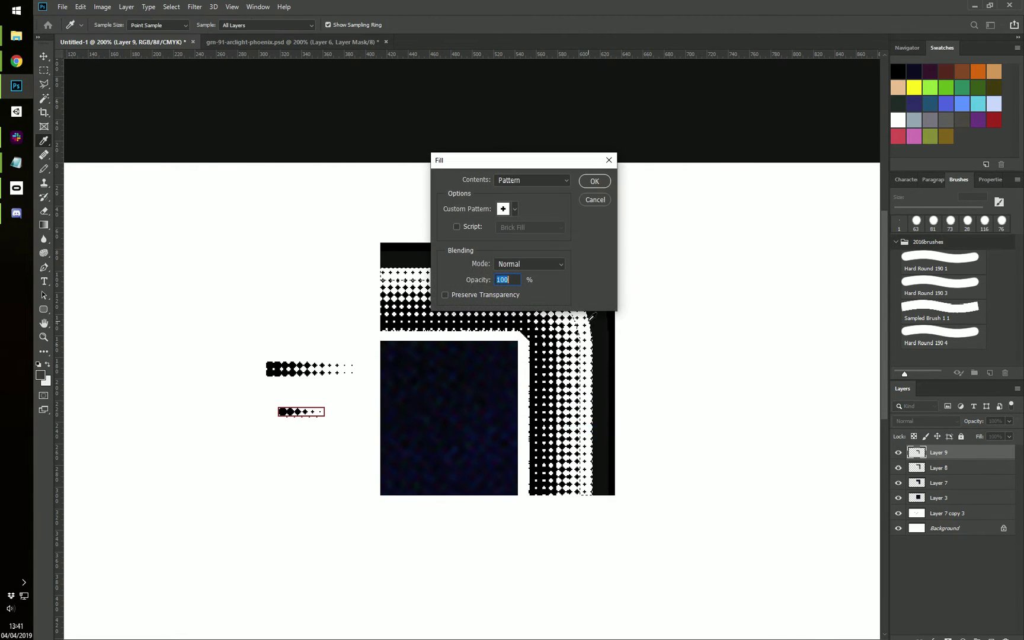
pyautogui.click(593, 181)
pyautogui.rightClick(533, 320)
pyautogui.click(551, 327)
# Select the outermost grey band by colour and fill it with the smallest dot pattern.
pyautogui.rightClick(571, 273)
pyautogui.click(598, 390)
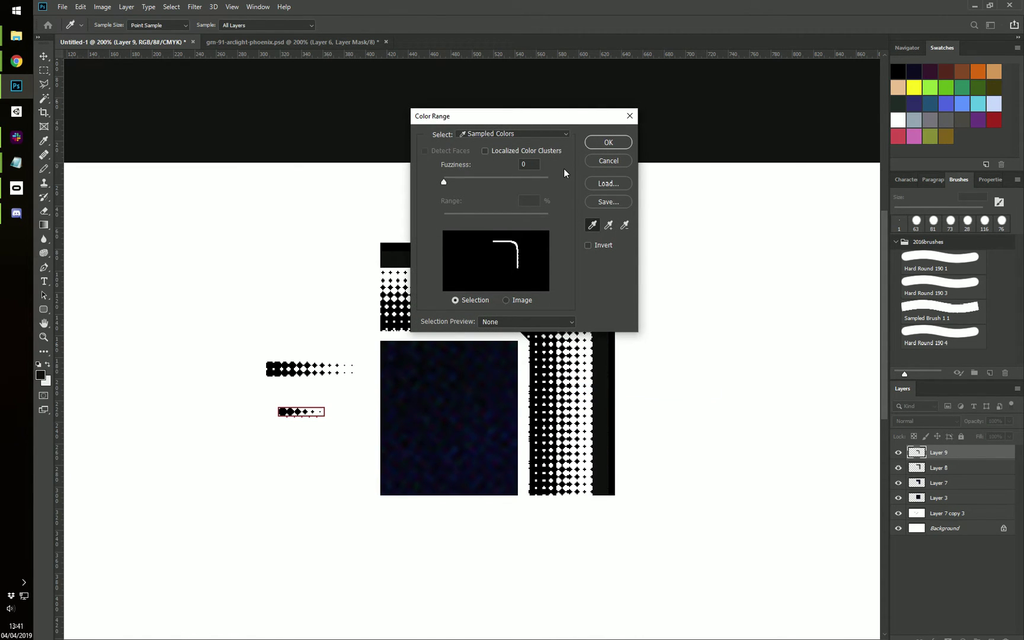
pyautogui.click(608, 142)
pyautogui.rightClick(527, 316)
pyautogui.click(551, 446)
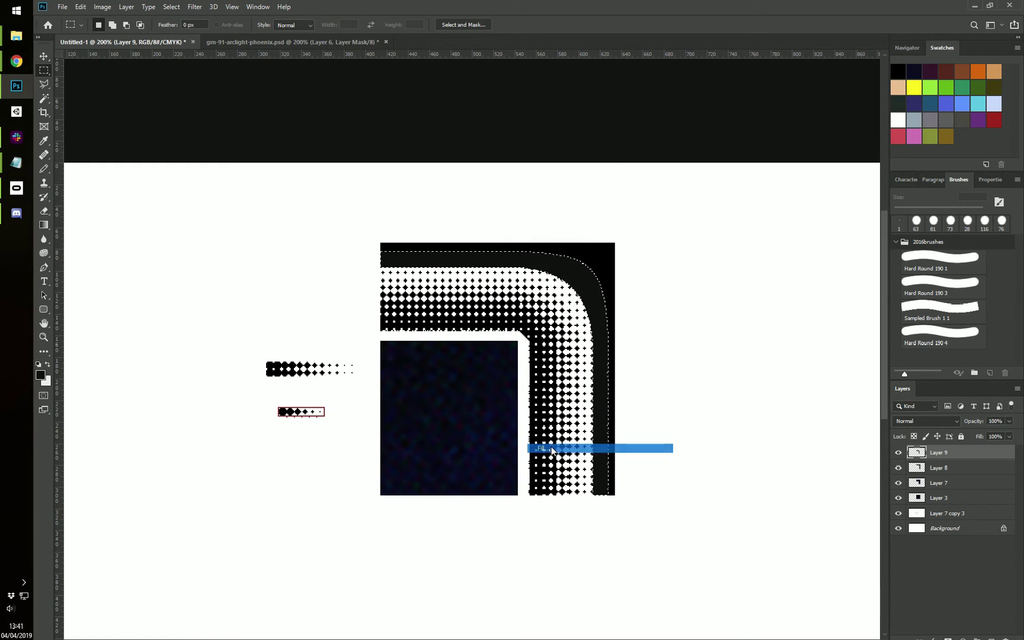
pyautogui.click(514, 208)
pyautogui.doubleClick(544, 230)
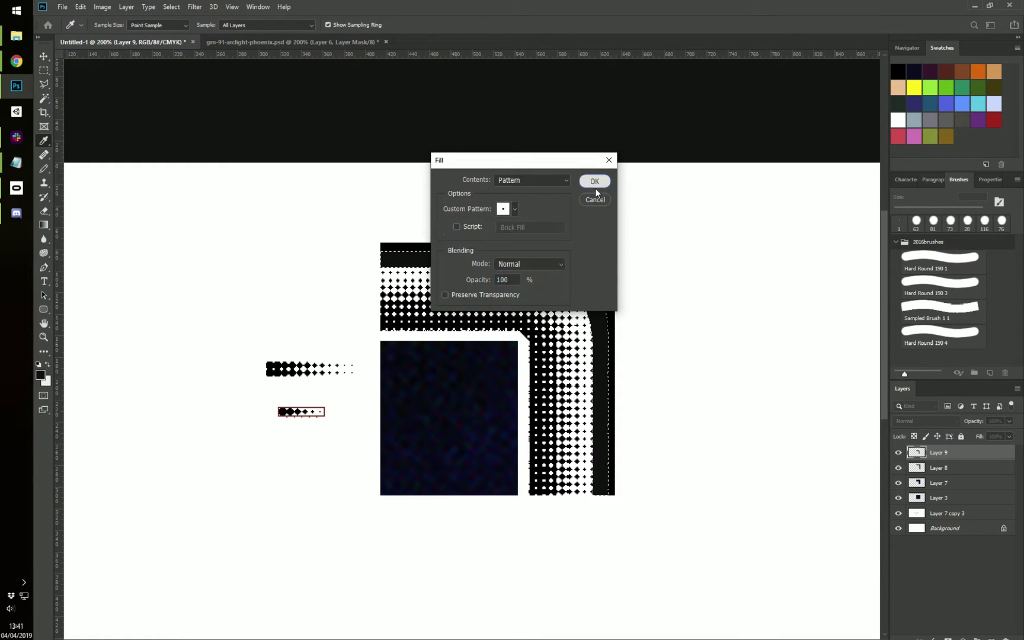
pyautogui.click(595, 181)
pyautogui.rightClick(574, 288)
pyautogui.click(588, 291)
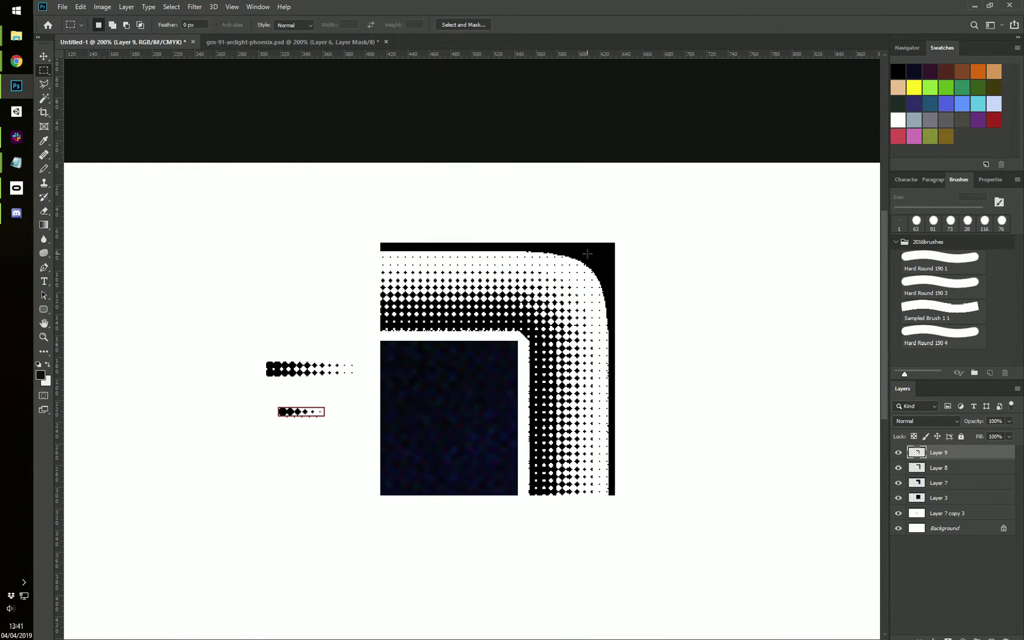
# Using the Paint Bucket inside Layer 9's shape selection, fill the black outer band and corner white.
pyautogui.press('g')
pyautogui.moveTo(43, 227); pyautogui.dragTo(67, 233)
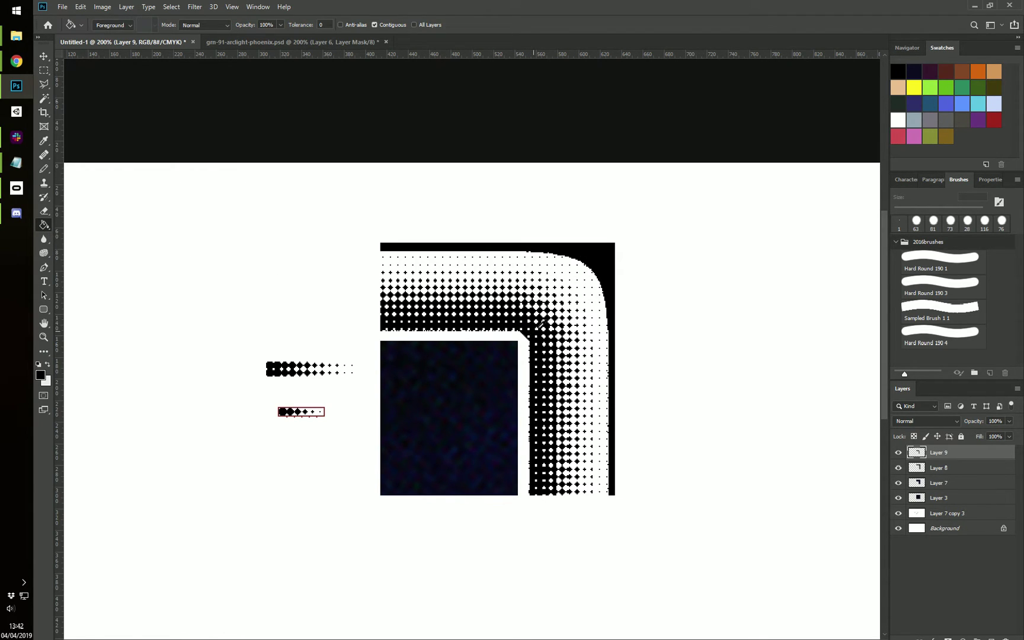
pyautogui.press('x')
pyautogui.click(586, 282)
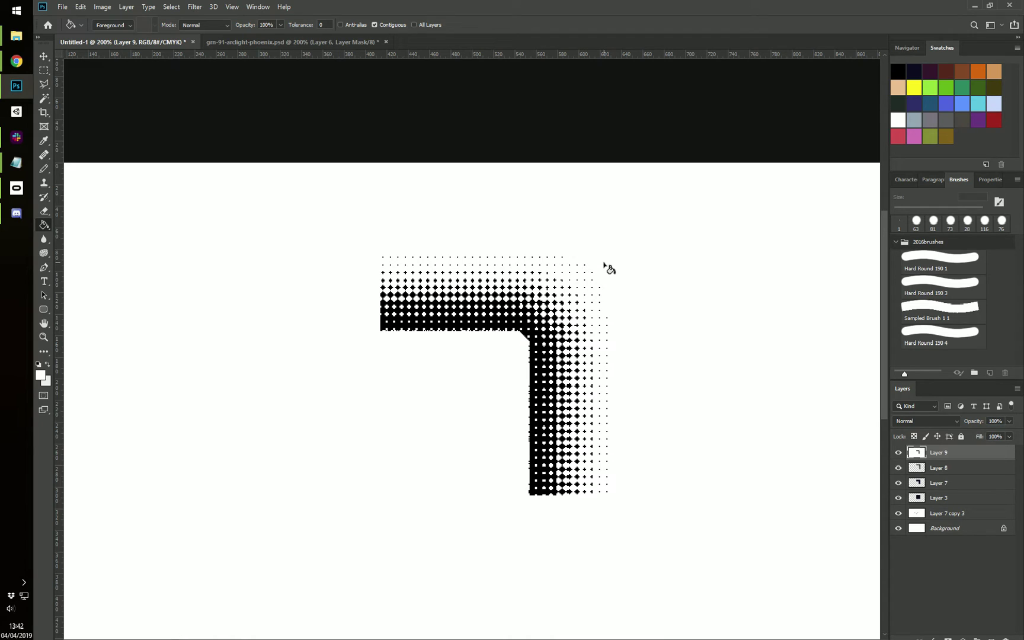
pyautogui.hotkey('ctrl', 'z')
pyautogui.keyDown('ctrl'); pyautogui.click(915, 485); pyautogui.keyUp('ctrl')
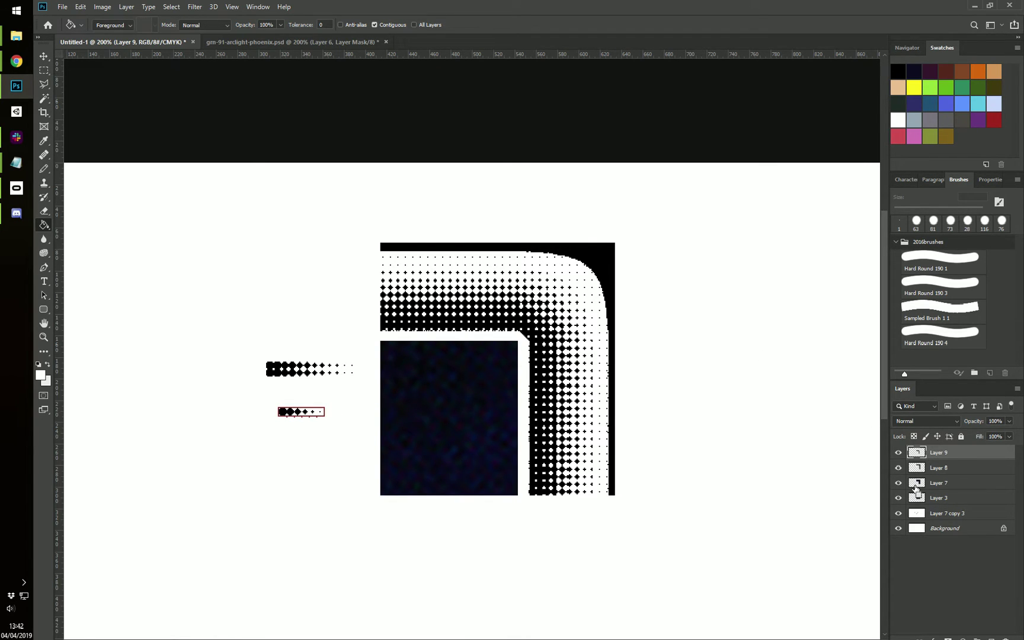
pyautogui.click(604, 270)
# Reset the colour to black and fill the white gap beside the dark square.
pyautogui.press('d')
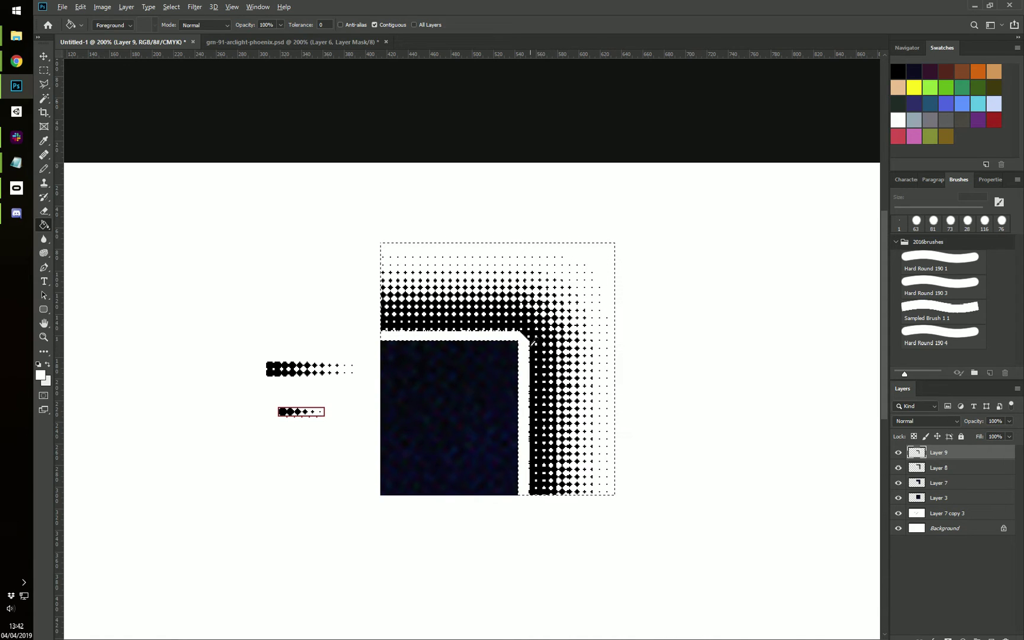
pyautogui.click(534, 330)
pyautogui.click(523, 346)
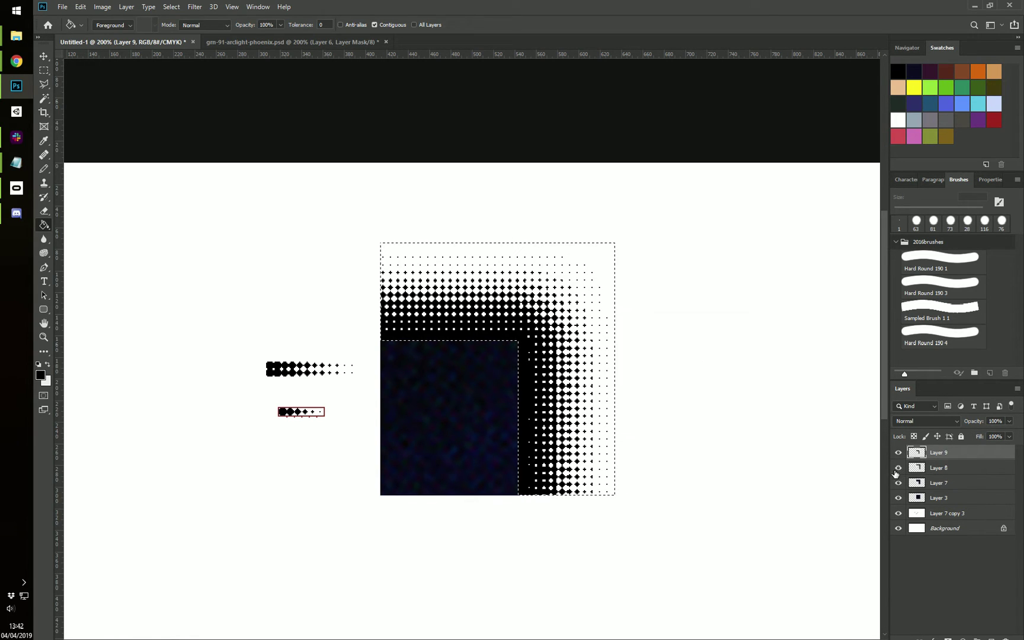
# Deselect and delete Layer 8 so Layer 9 sits directly above Layer 7.
pyautogui.click(939, 468)
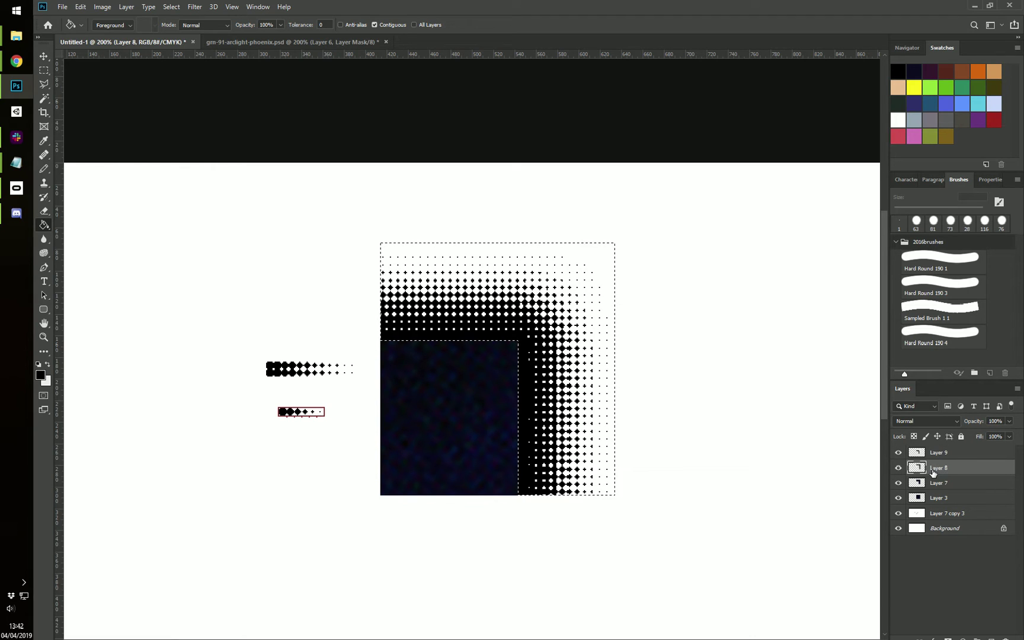
pyautogui.hotkey('ctrl', 'd')
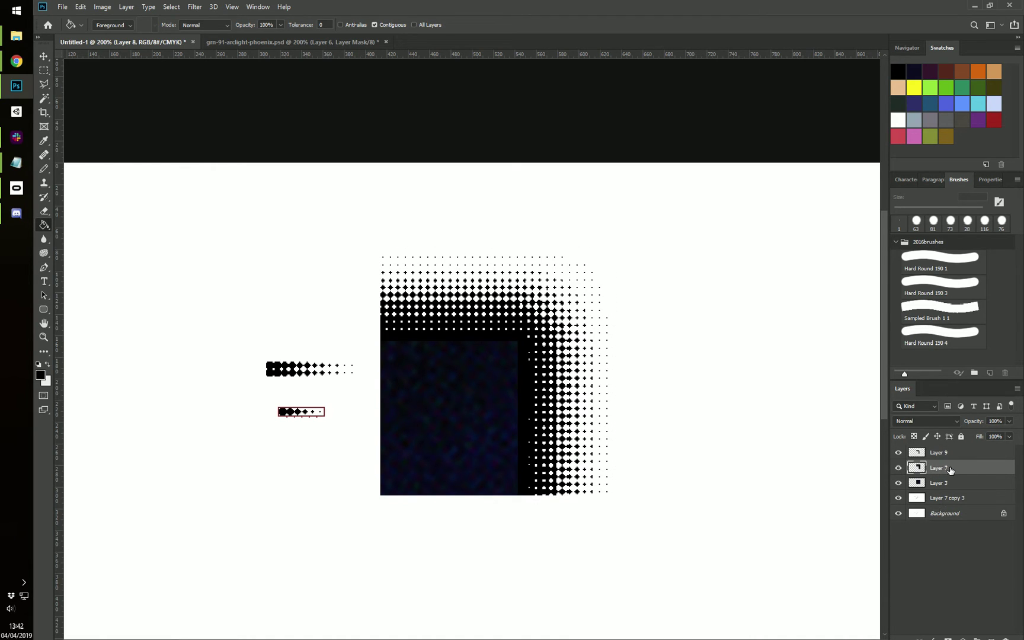
pyautogui.press('Delete')
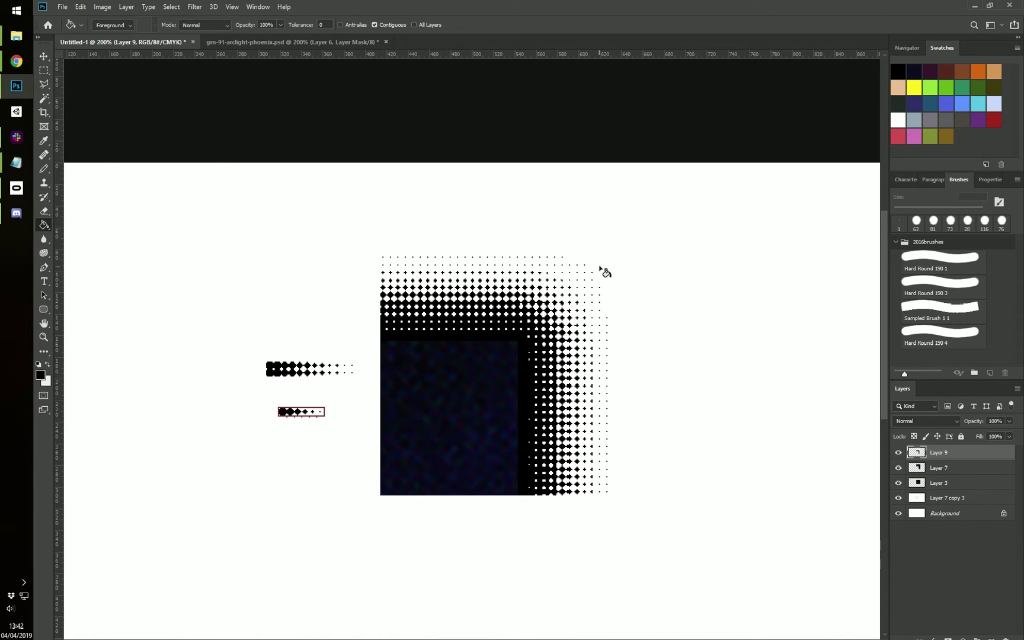
pyautogui.press('m')
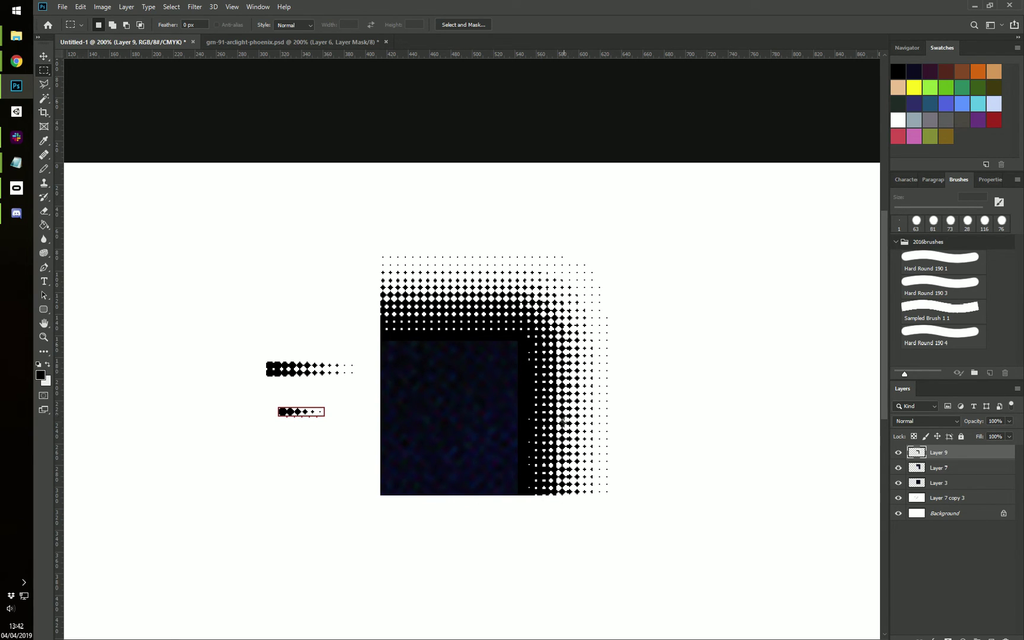
# Load Layer 9's halftone outline as a selection, hide Layer 9, and add it as Layer 7's mask.
pyautogui.rightClick(556, 314)
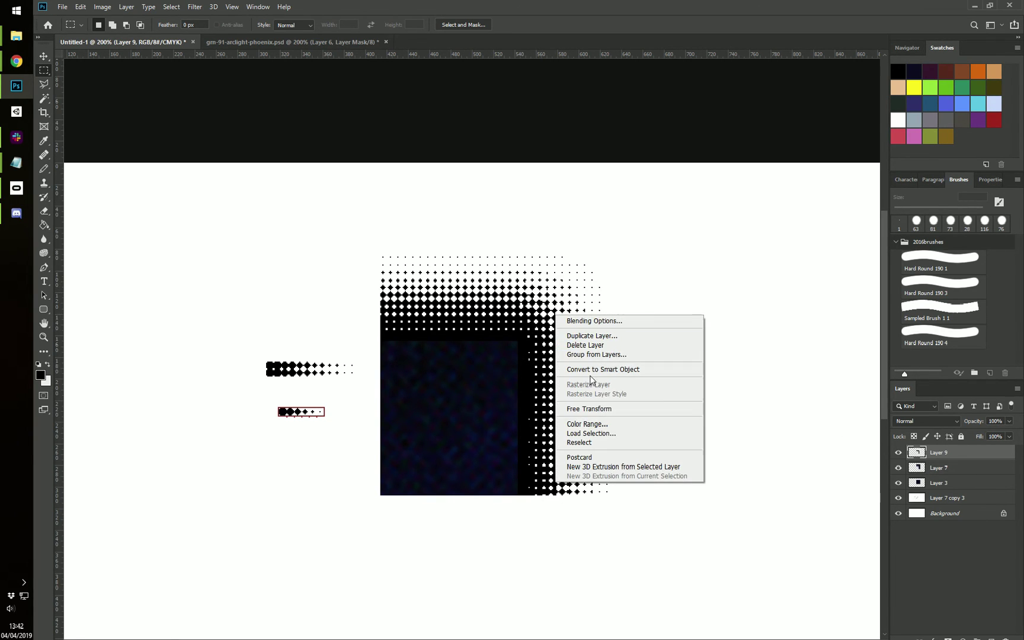
pyautogui.click(493, 363)
pyautogui.keyDown('ctrl'); pyautogui.click(916, 453); pyautogui.keyUp('ctrl')
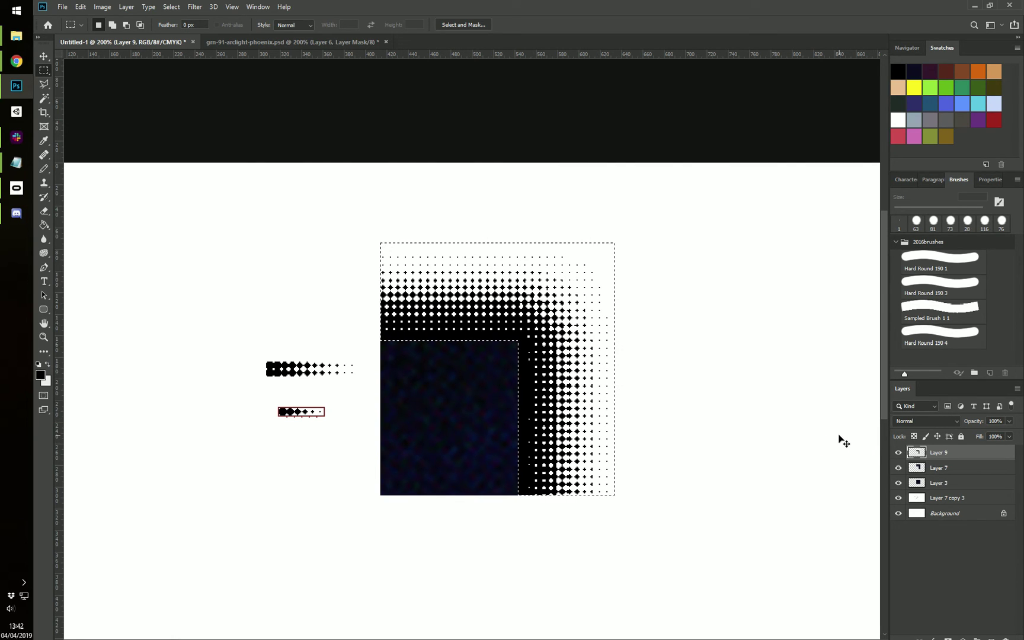
pyautogui.click(909, 467)
pyautogui.click(898, 452)
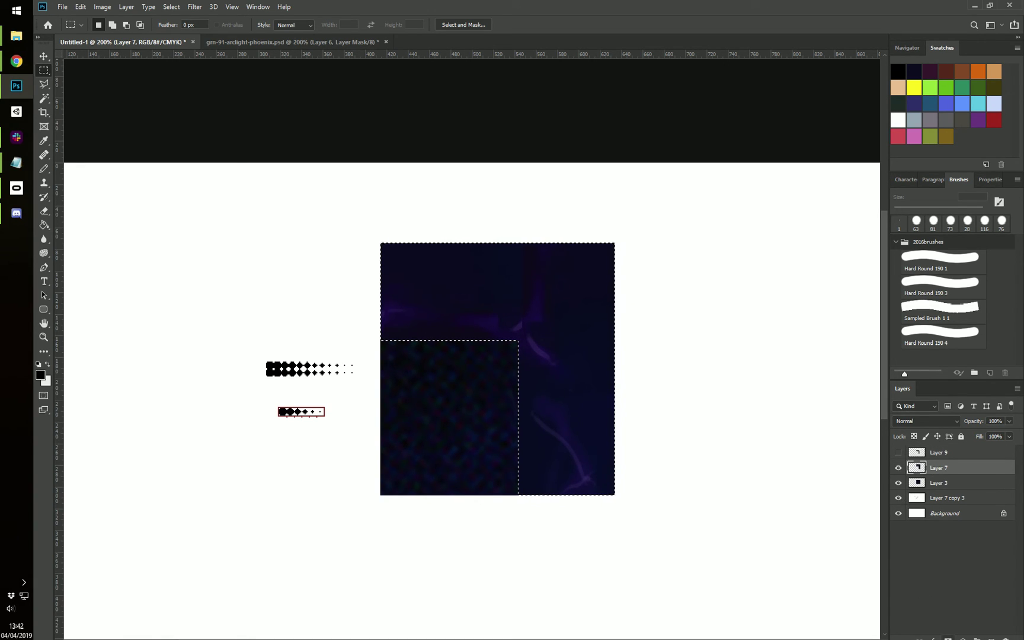
pyautogui.click(948, 638)
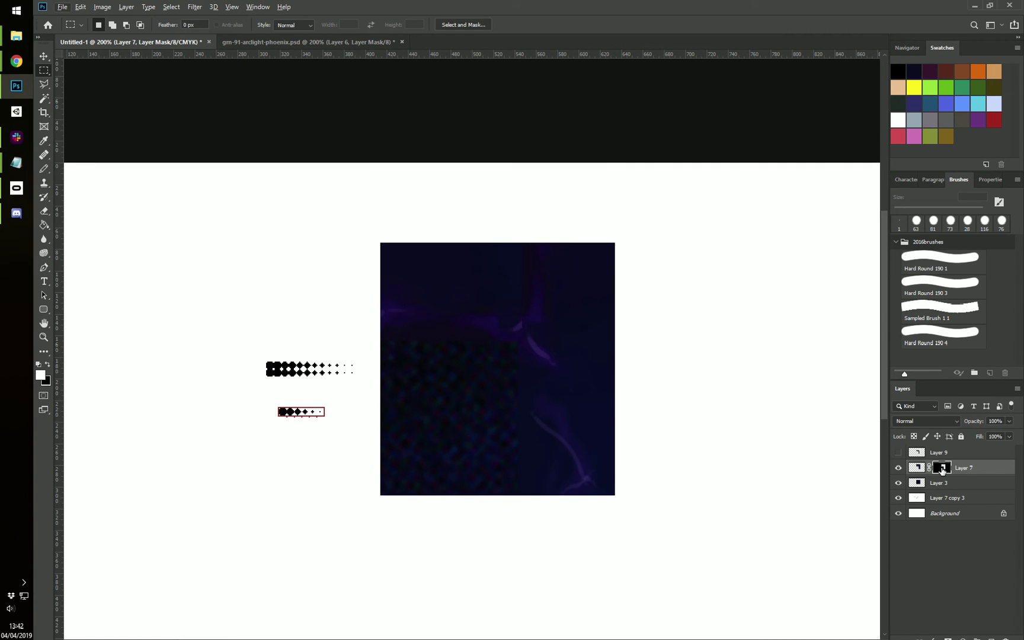
# Paste the halftone dot pattern into Layer 7's mask, aligned with the L-shaped corner.
pyautogui.keyDown('alt'); pyautogui.click(944, 468); pyautogui.keyUp('alt')
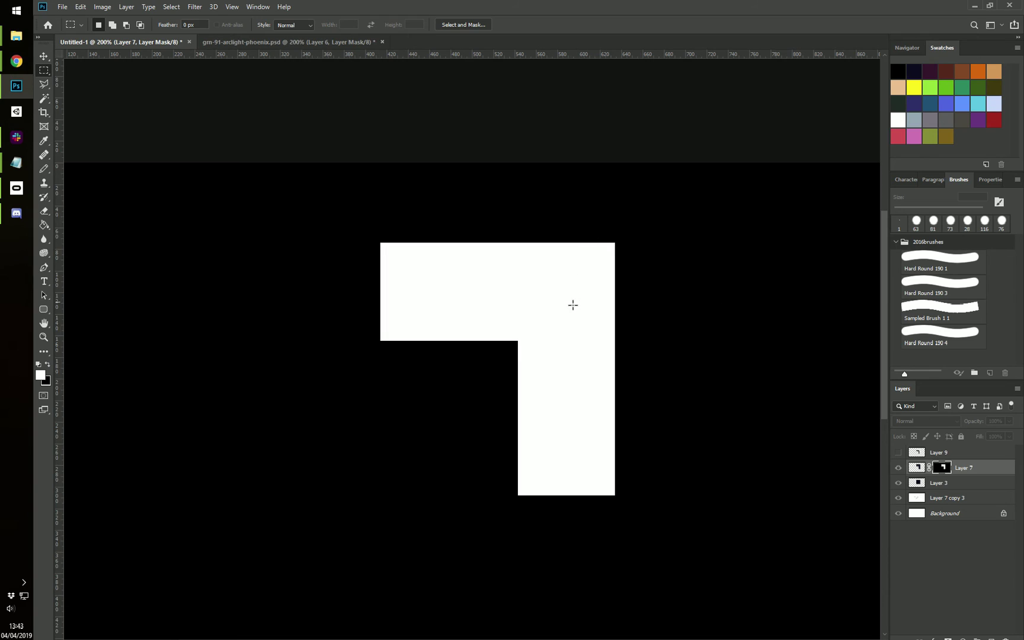
pyautogui.hotkey('ctrl', 'v')
pyautogui.moveTo(571, 312)
pyautogui.mouseDown()
pyautogui.moveTo(554, 344)
pyautogui.moveTo(566, 319)
pyautogui.mouseUp()
pyautogui.hotkey('ctrl', 't')
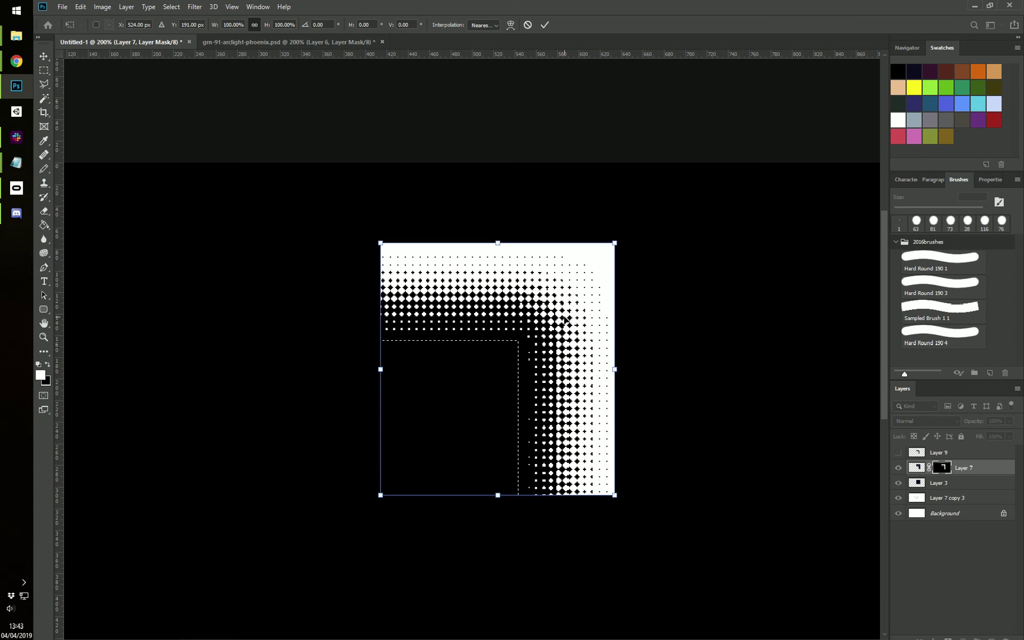
pyautogui.click(544, 25)
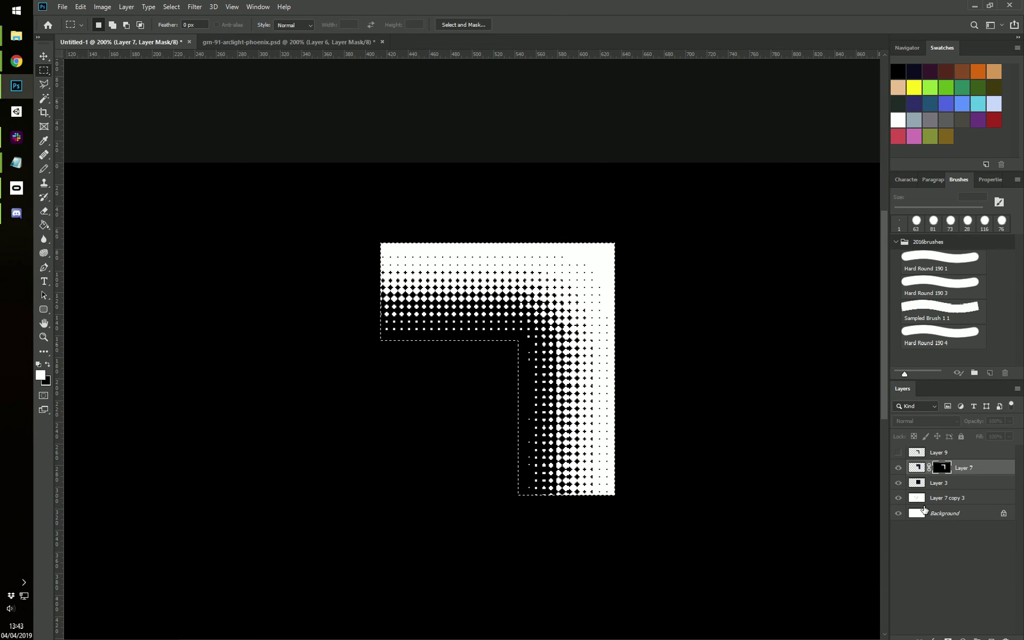
pyautogui.click(942, 456)
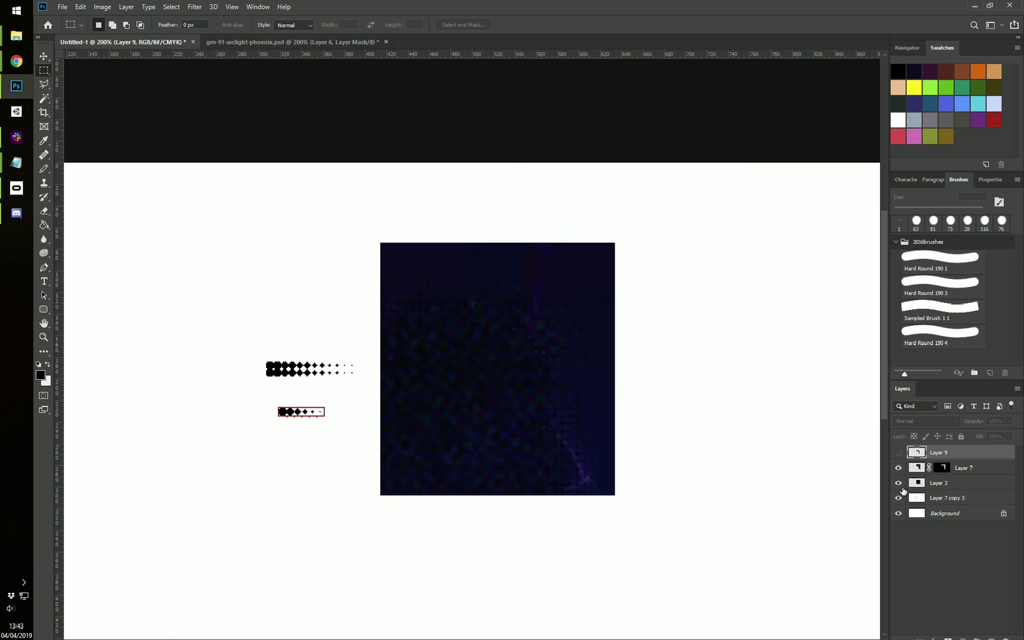
pyautogui.click(897, 468)
pyautogui.click(897, 468)
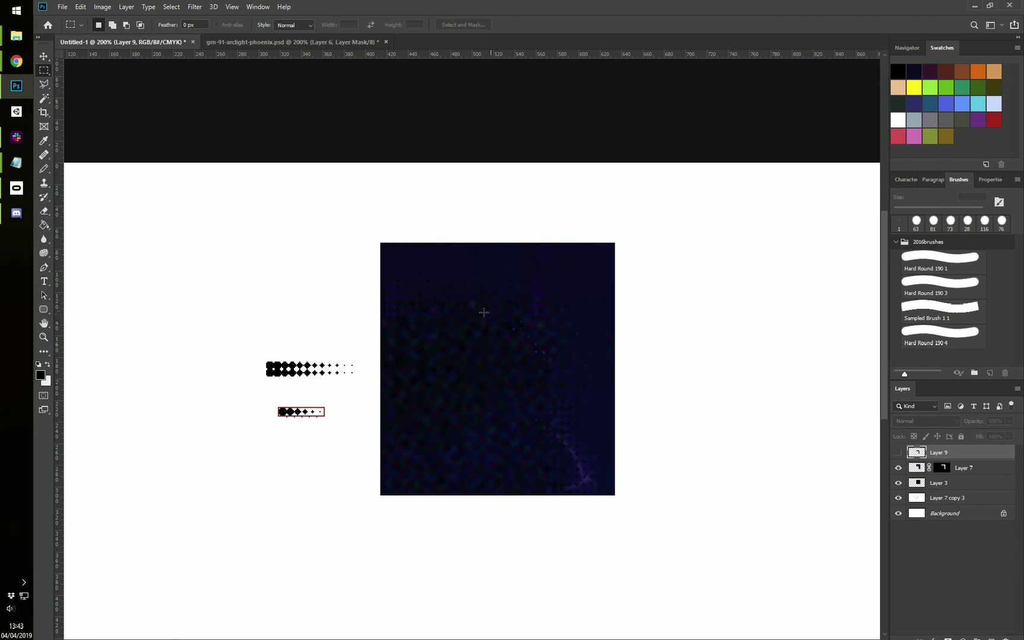